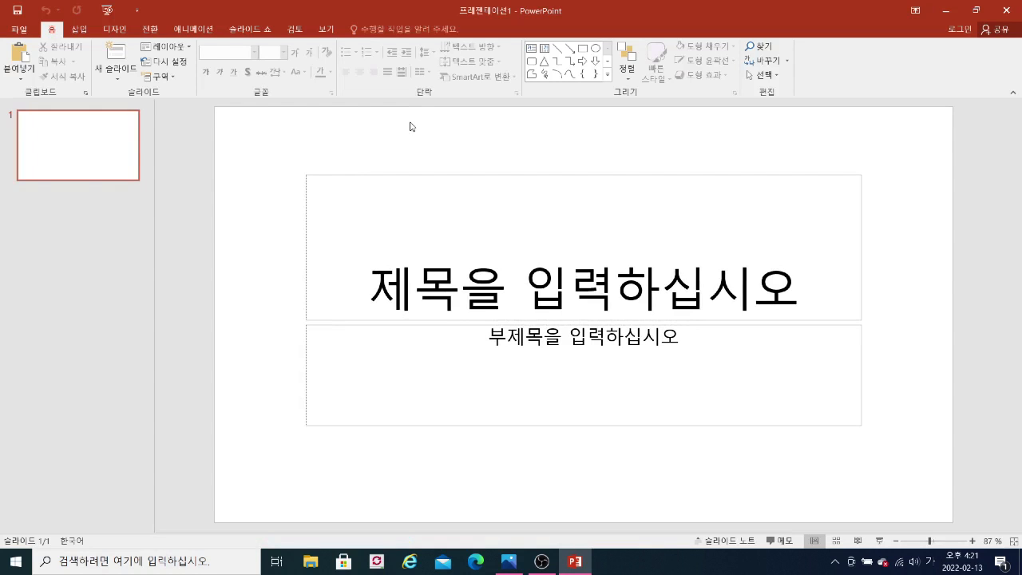
Change the slide's layout to the blank layout (빈 화면).
left_click(79, 29)
left_click(52, 29)
left_click(180, 51)
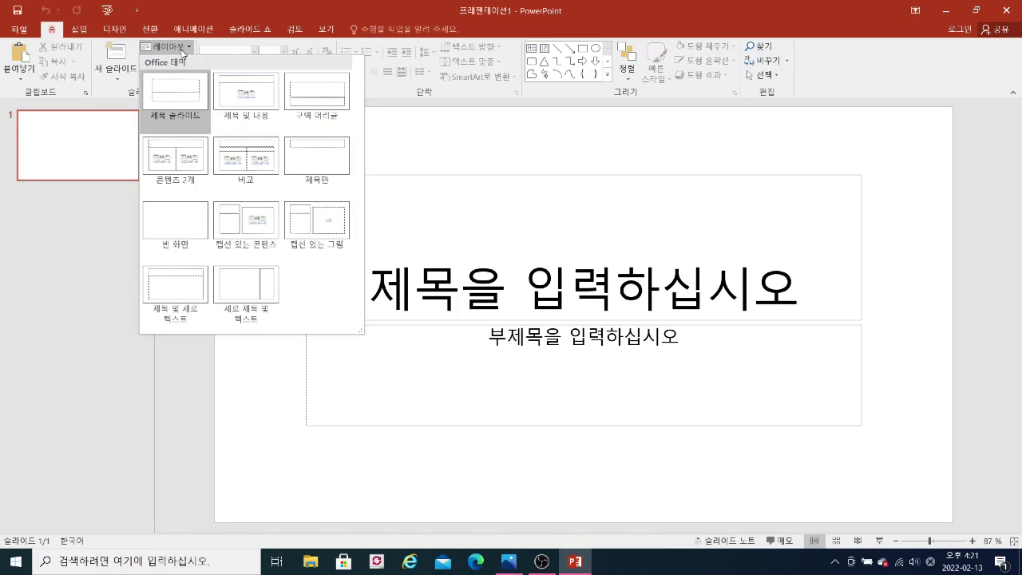
left_click(183, 222)
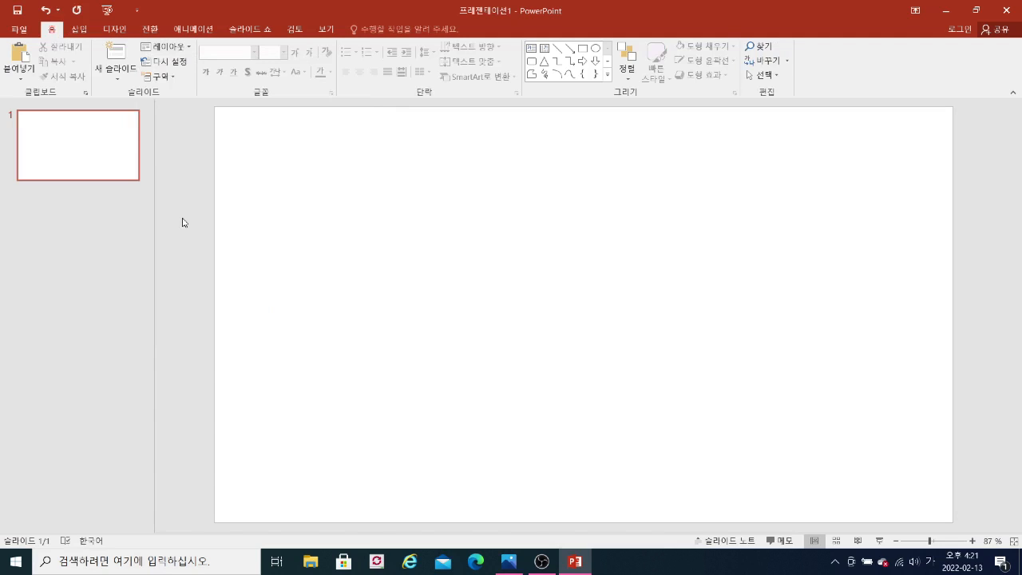
Search Bing's online pictures for "0".
left_click(79, 30)
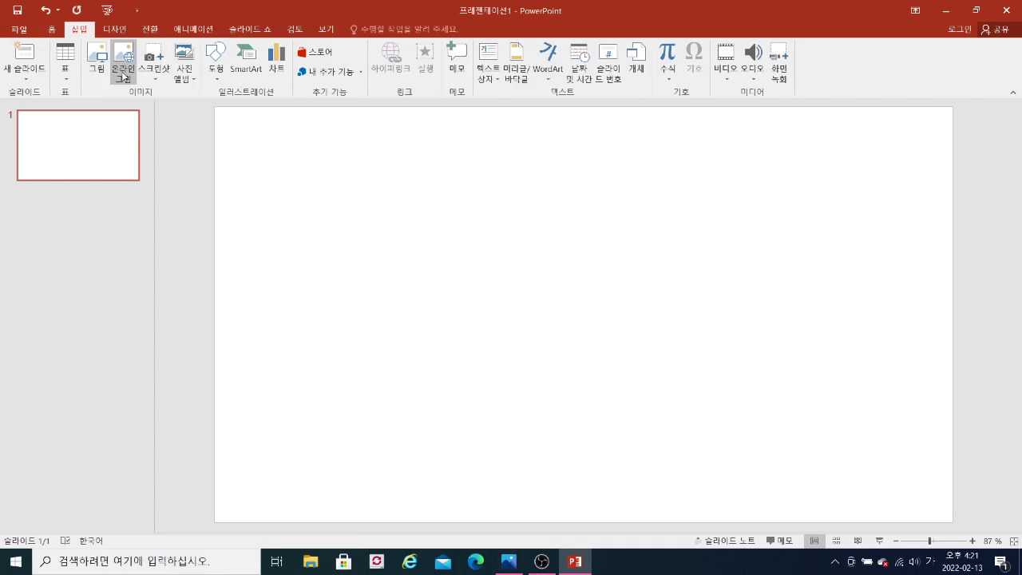
left_click(123, 76)
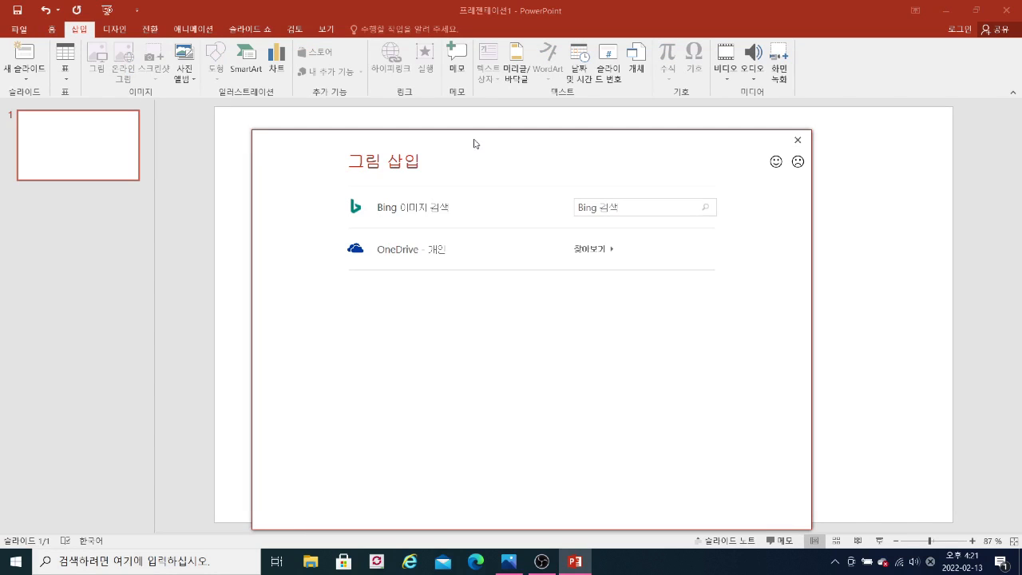
left_click(601, 210)
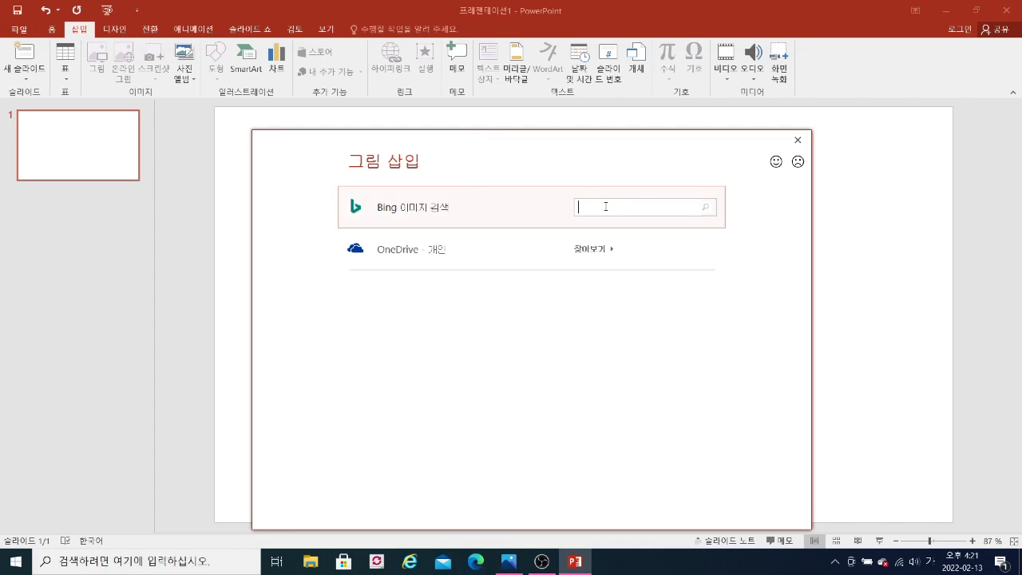
type("0")
left_click(710, 211)
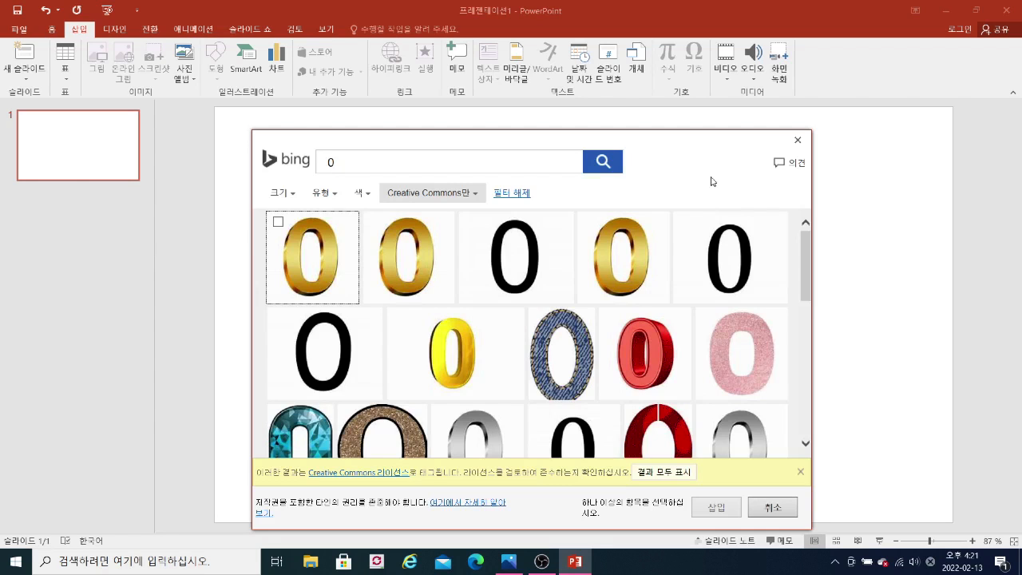
Insert the 640 x 640 picture of a red 3D zero on a white background from the search results.
scroll(806, 289, "down", 2)
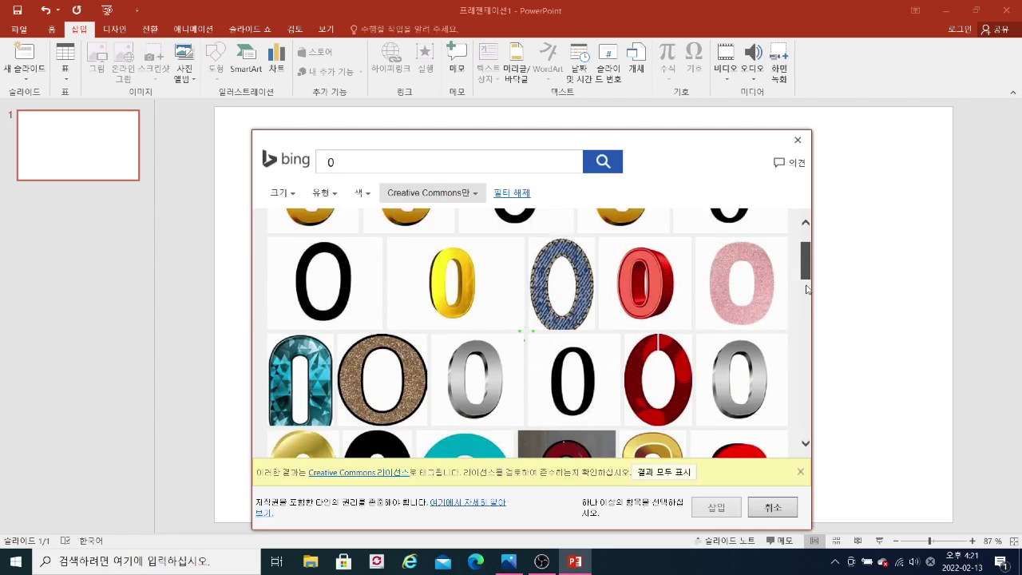
scroll(806, 289, "down", 6)
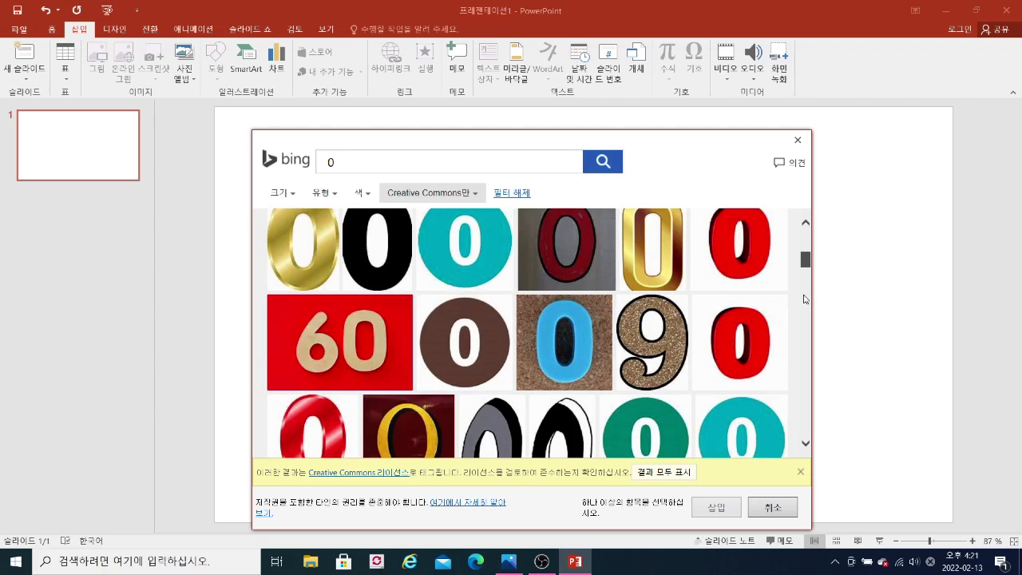
scroll(805, 299, "down", 1)
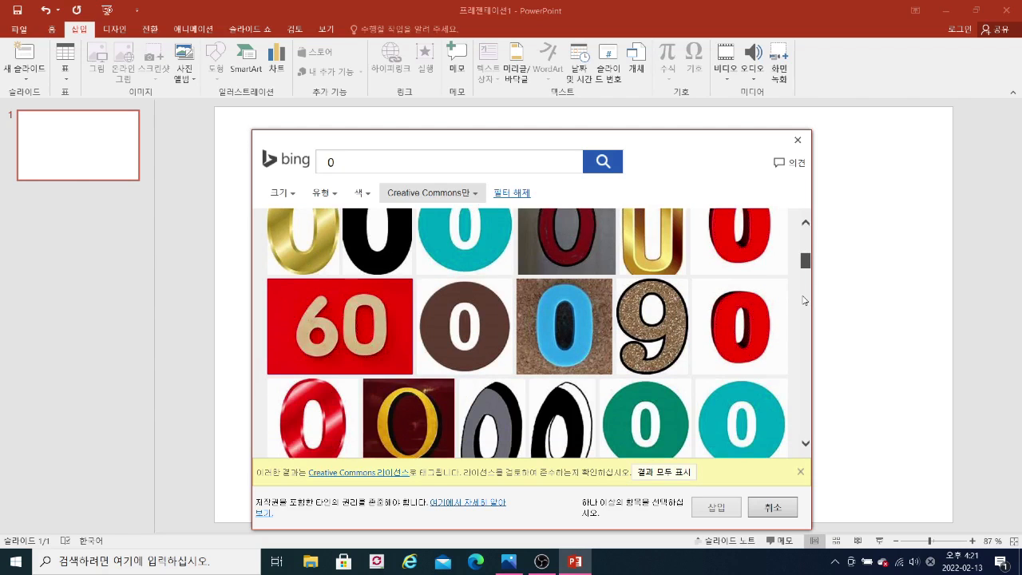
left_click(763, 308)
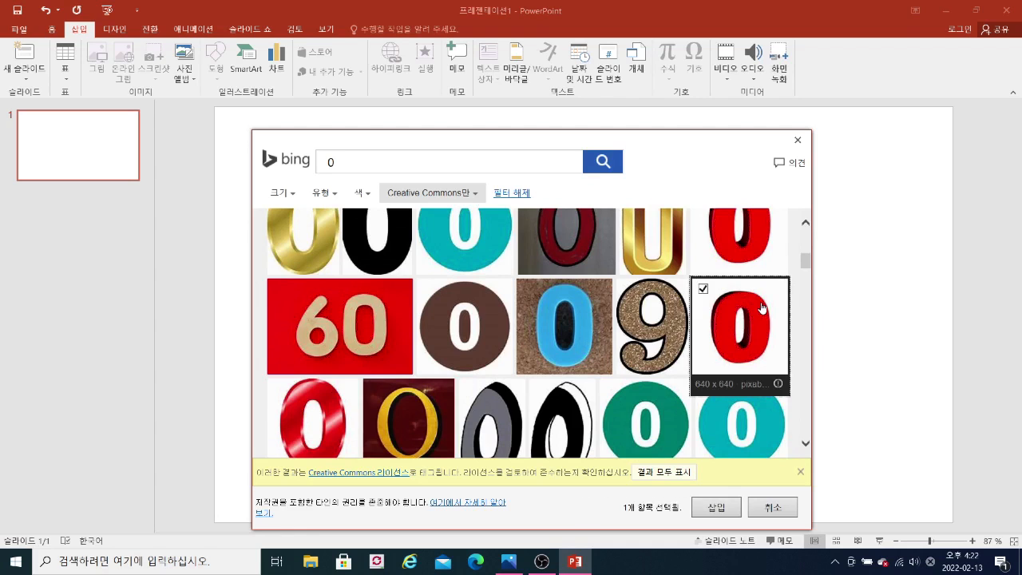
left_click(717, 507)
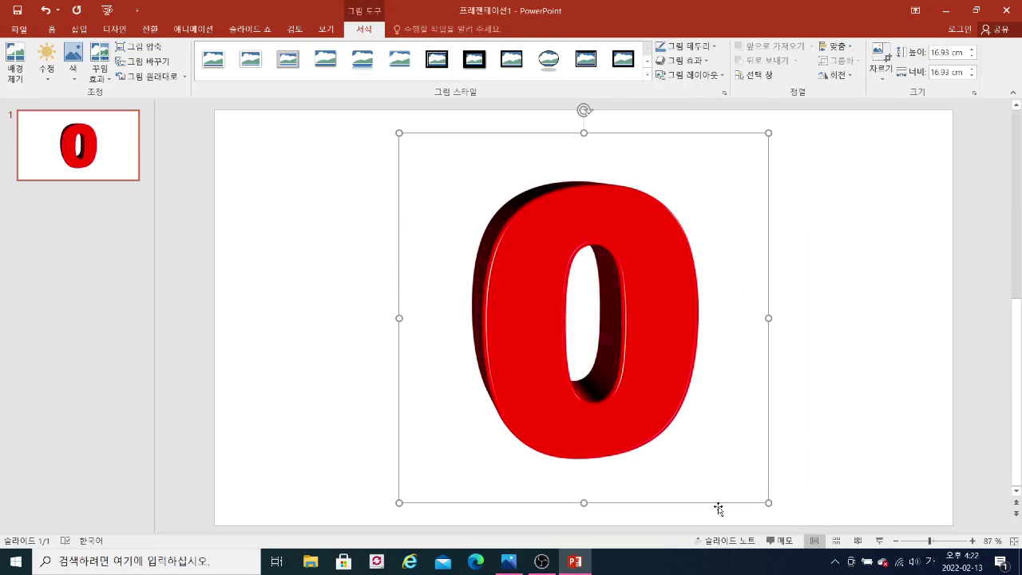
Shrink the red zero picture to about 10.9 cm square and place it in the slide's upper-left corner.
left_click_drag(678, 344, 509, 322)
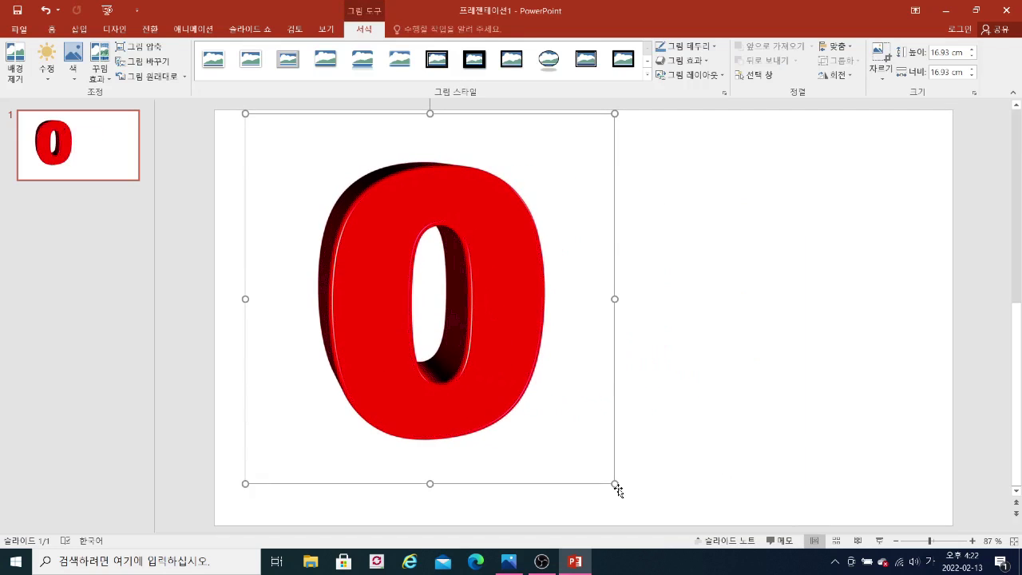
left_click_drag(614, 485, 484, 313)
left_click_drag(415, 255, 387, 249)
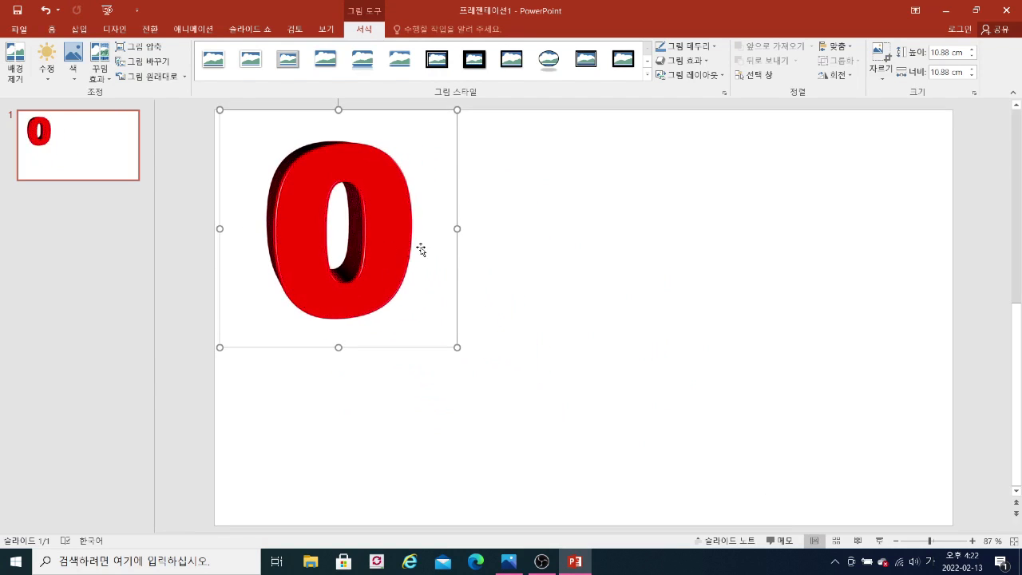
Draw an oval about 1.7 cm high and 1.6 cm wide on the upper-left part of the red zero.
left_click(82, 32)
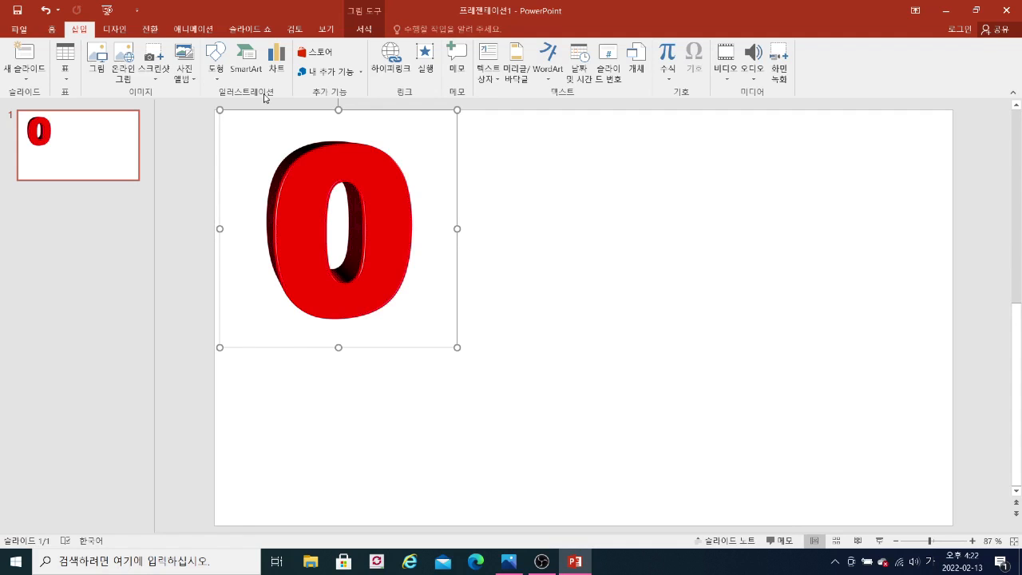
left_click(217, 78)
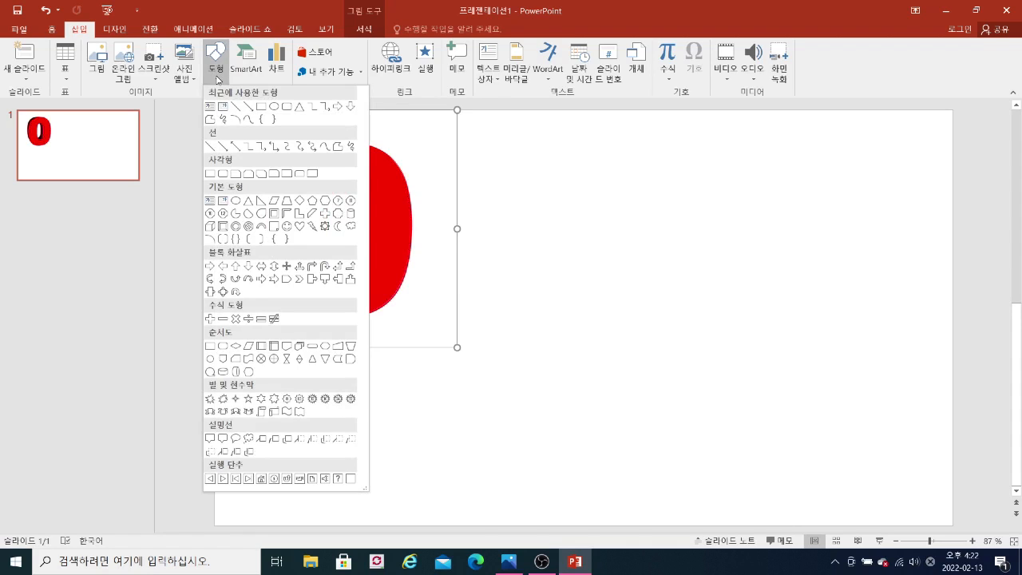
left_click(235, 200)
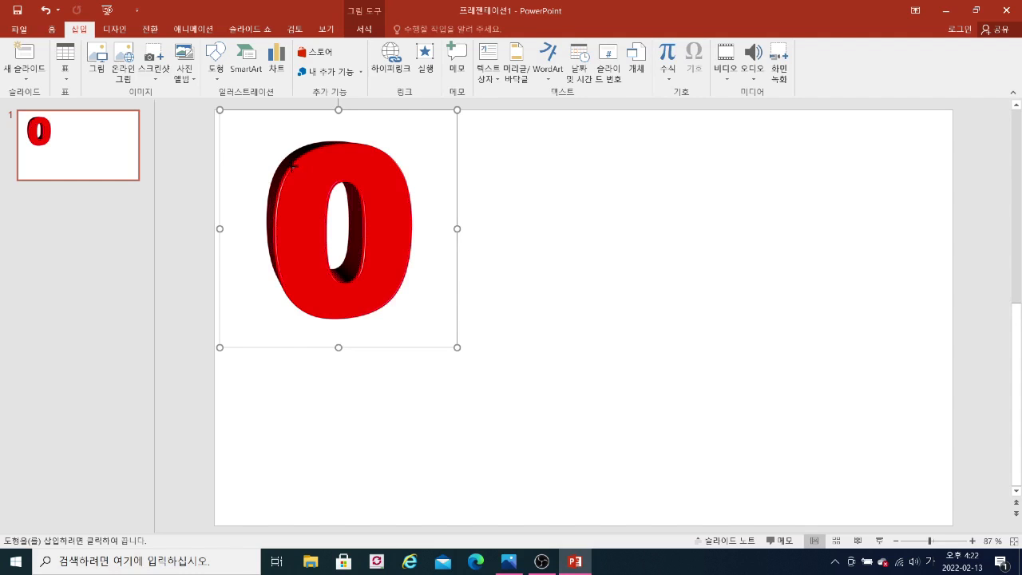
left_click_drag(293, 166, 326, 203)
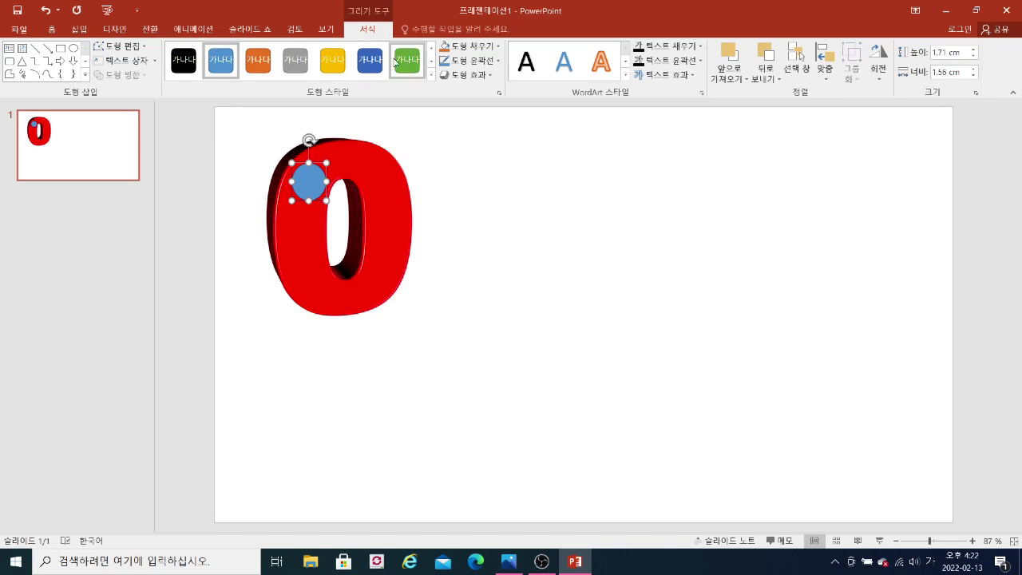
Set the oval's height and width to 1.5 cm.
left_click(977, 94)
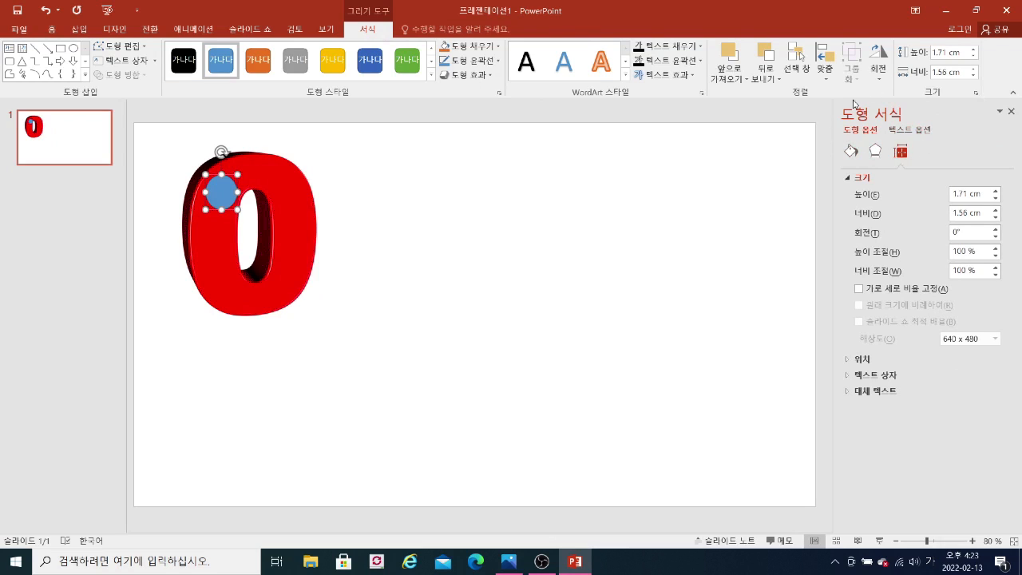
triple_click(987, 193)
type("1.5")
left_click(980, 212)
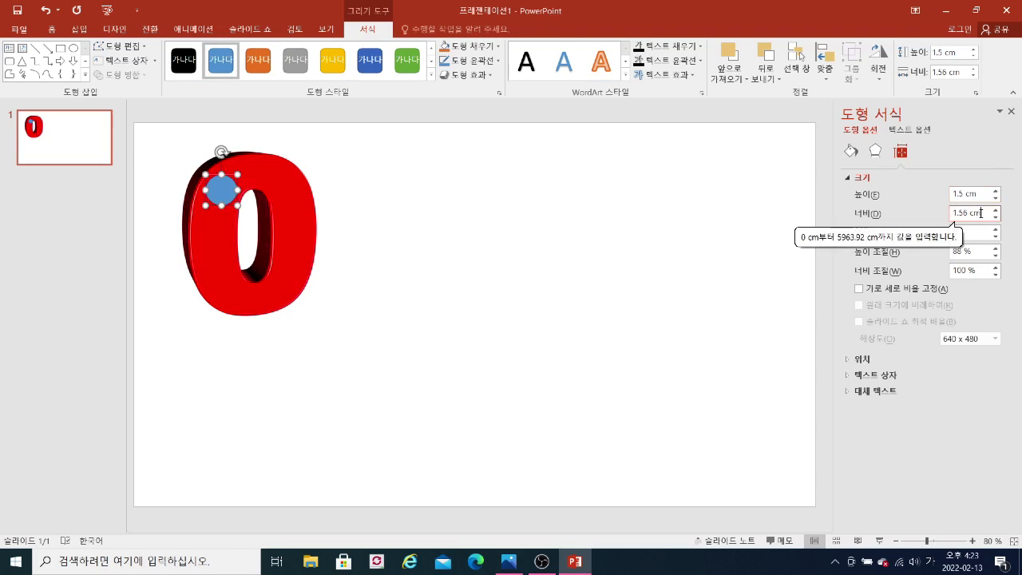
type("1.5")
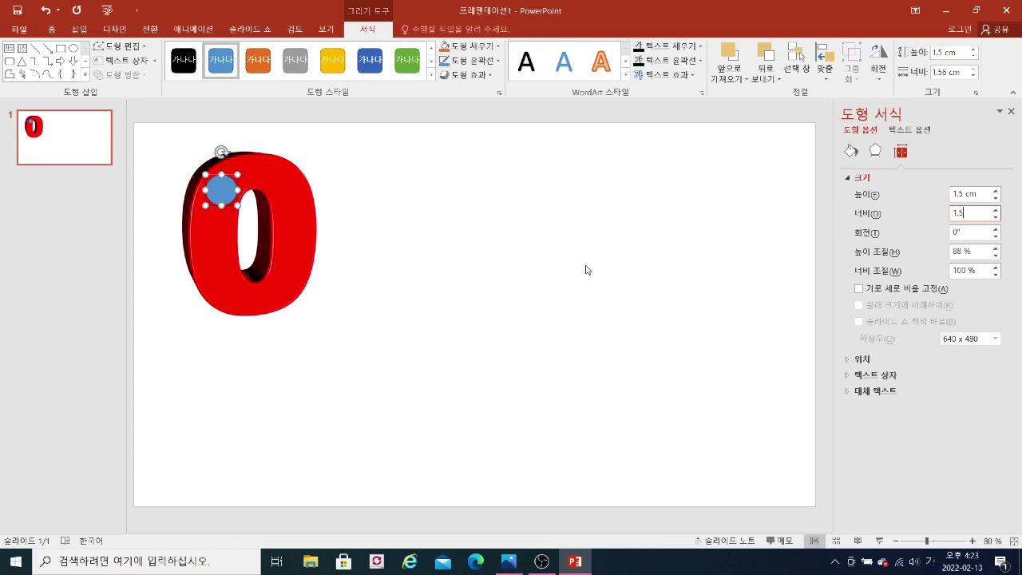
left_click(587, 269)
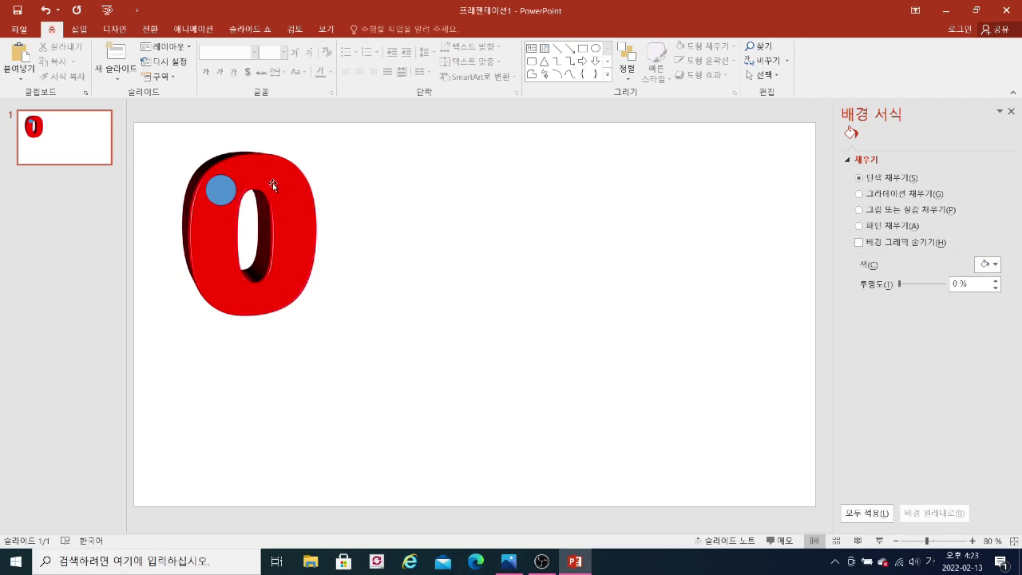
Give the 1.5 cm circle on the zero a white fill and a white outline.
left_click(230, 198)
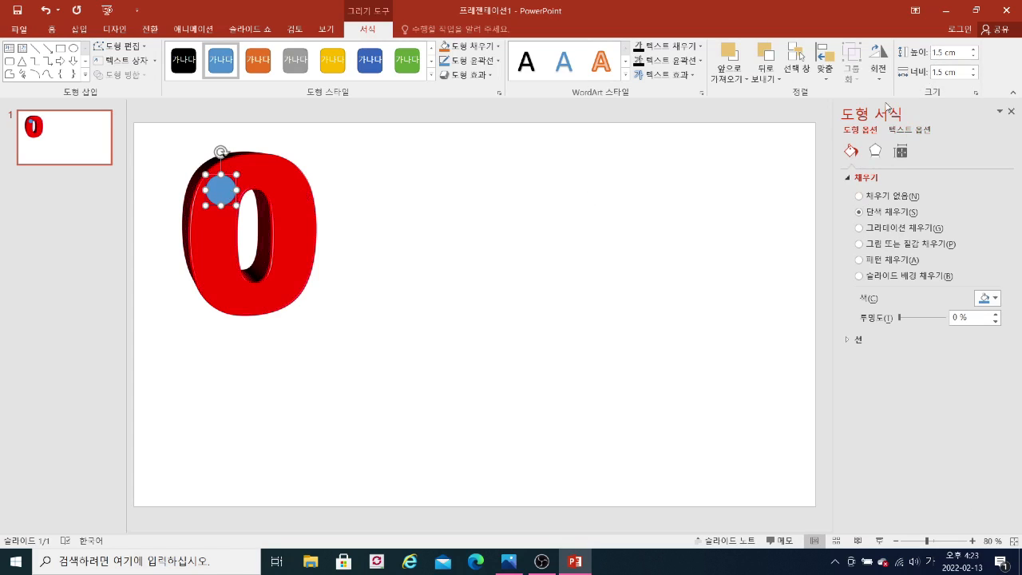
left_click(974, 93)
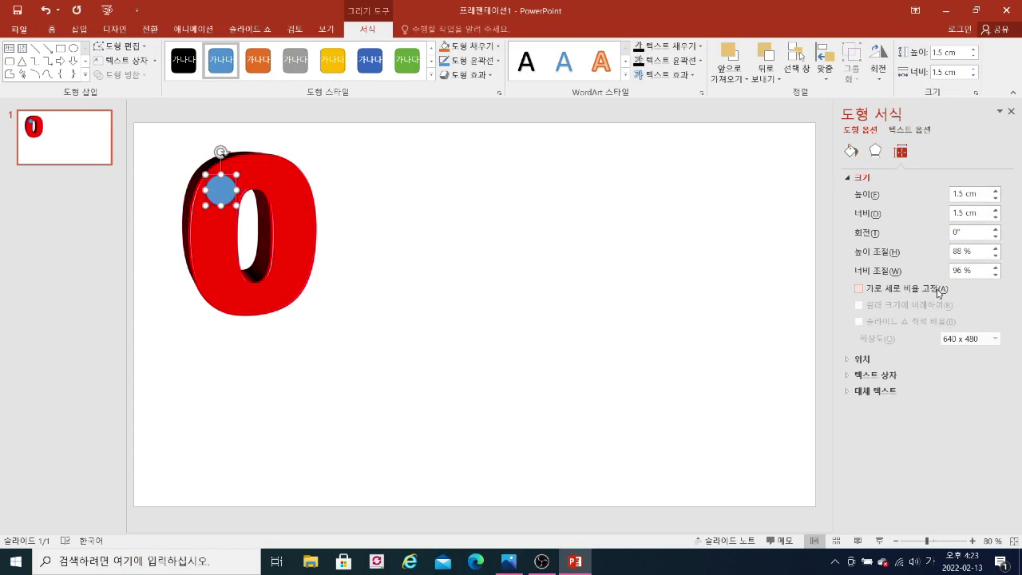
left_click(860, 291)
left_click(860, 292)
left_click(480, 52)
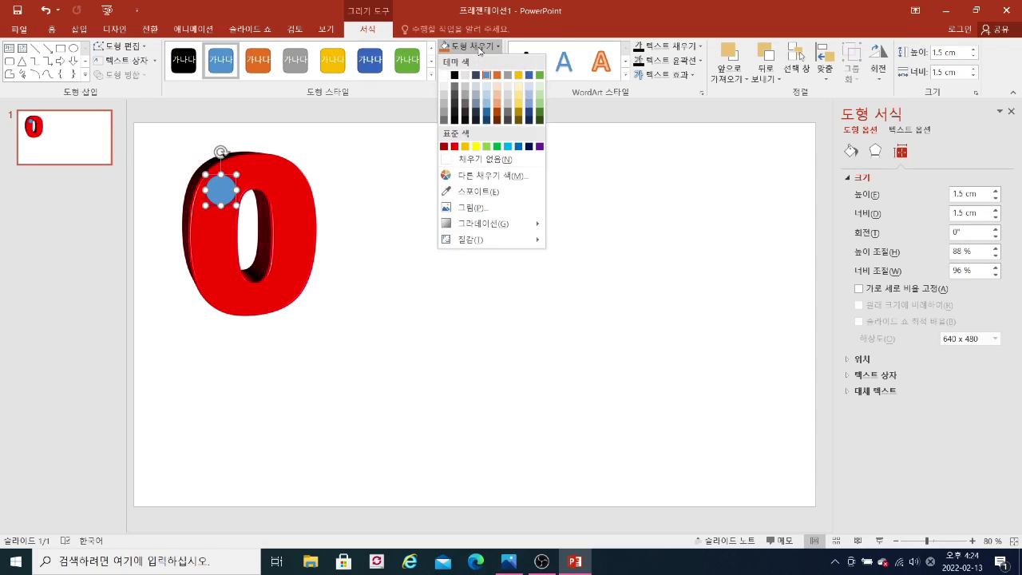
left_click(445, 77)
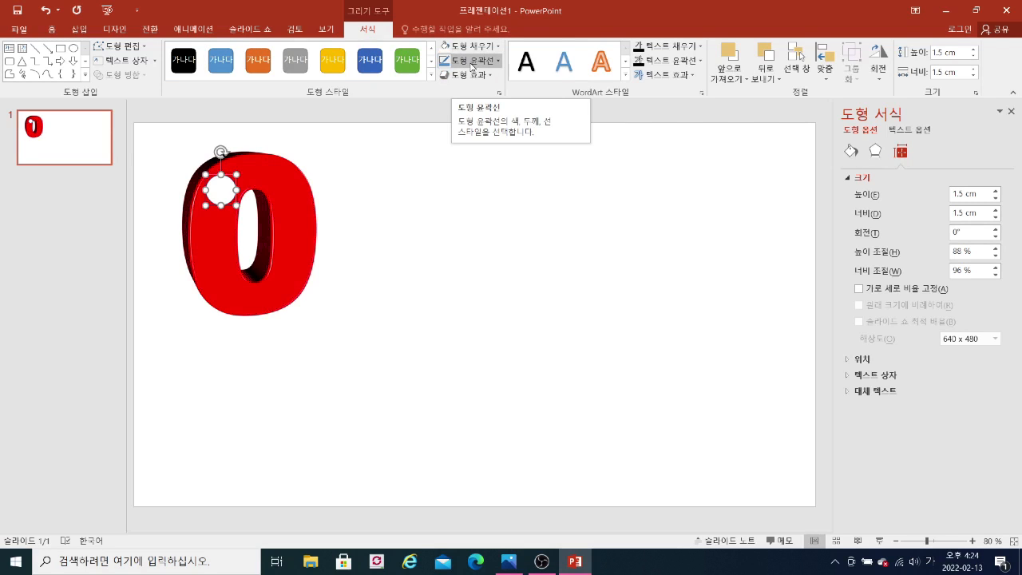
left_click(472, 67)
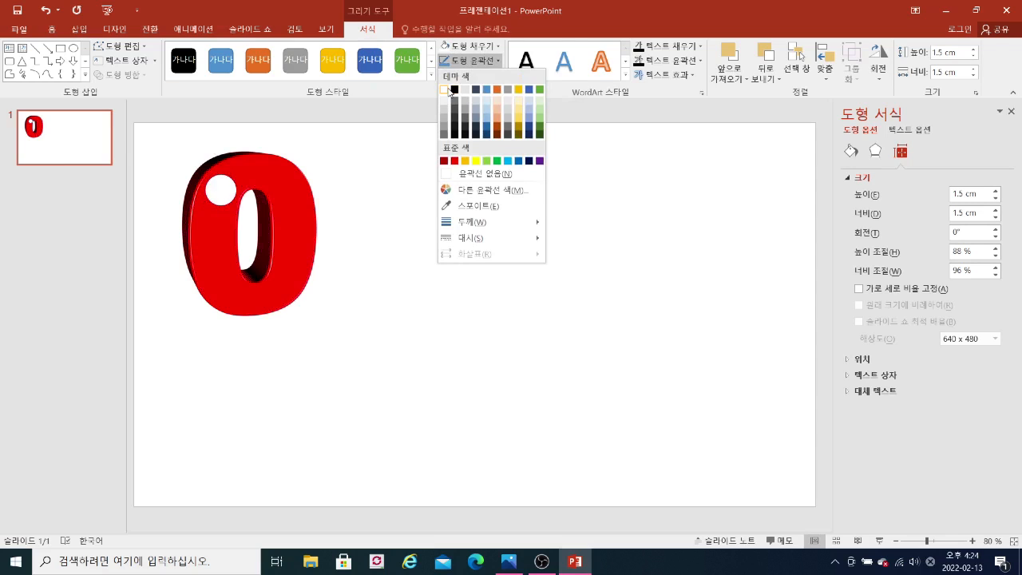
left_click(444, 94)
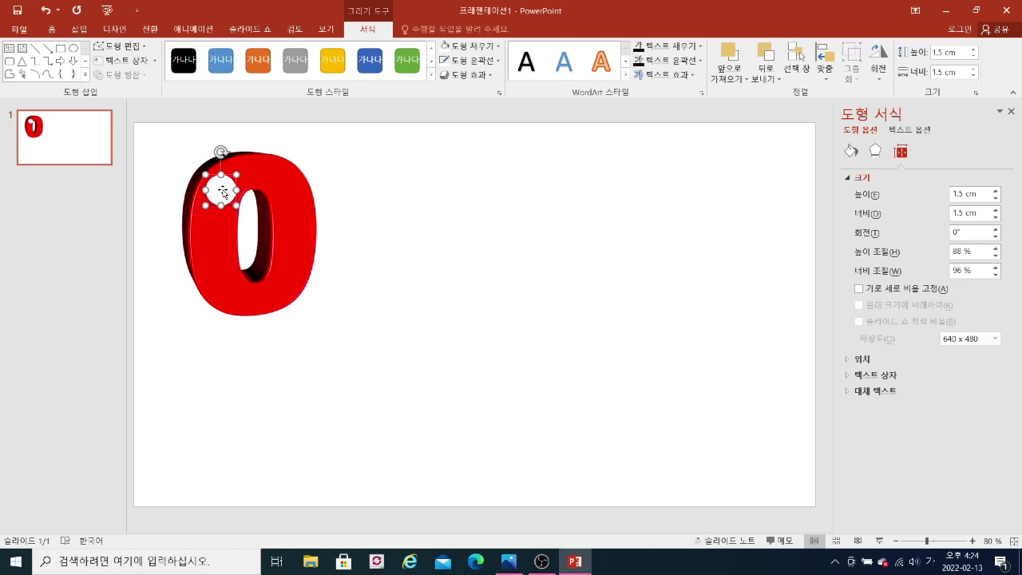
Duplicate the white circle directly below itself and set the copy's height and width to 1 cm.
left_click_drag(226, 195, 225, 230)
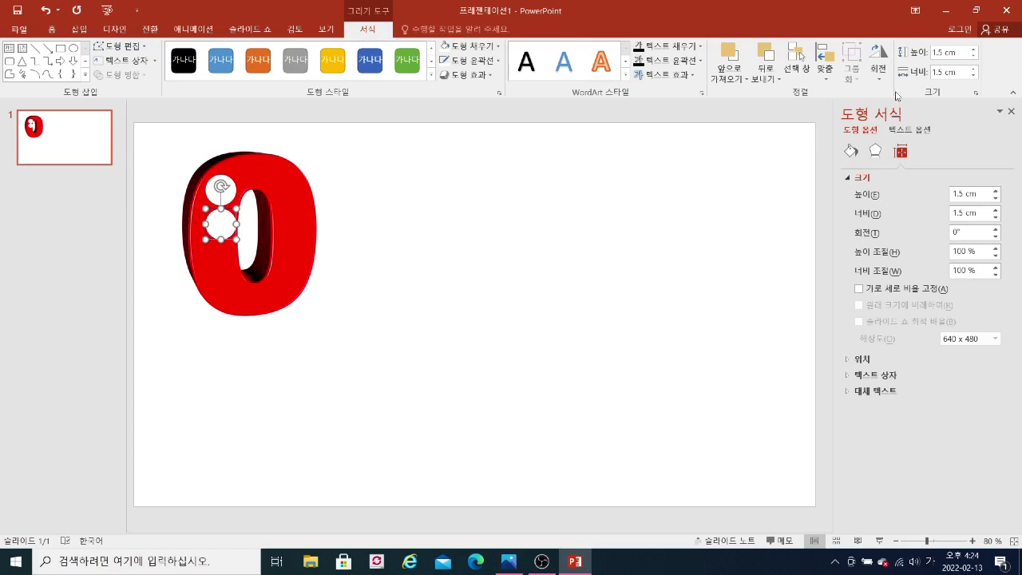
left_click(981, 193)
type("1")
key("Return")
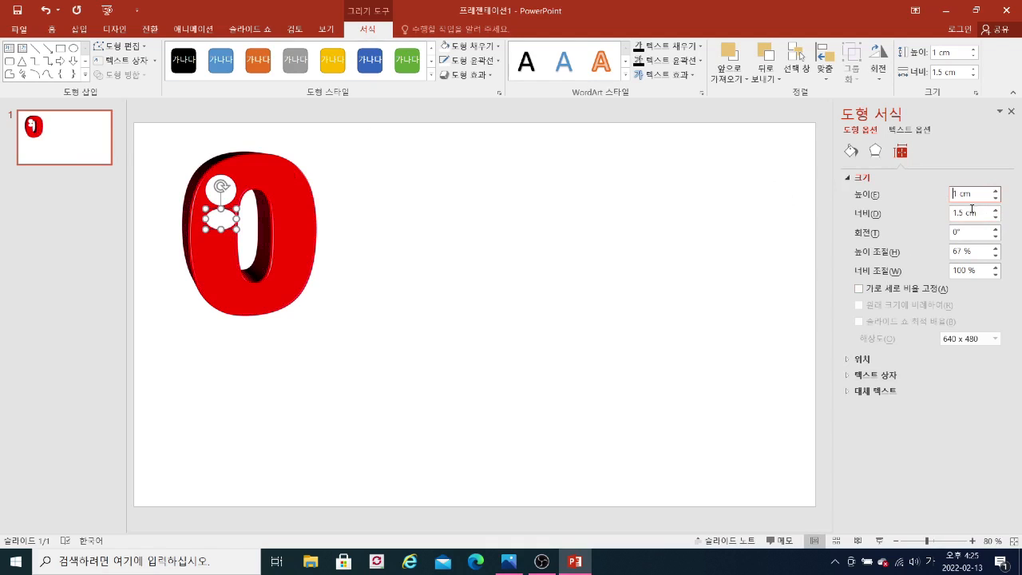
key("Tab")
type("1")
key("Return")
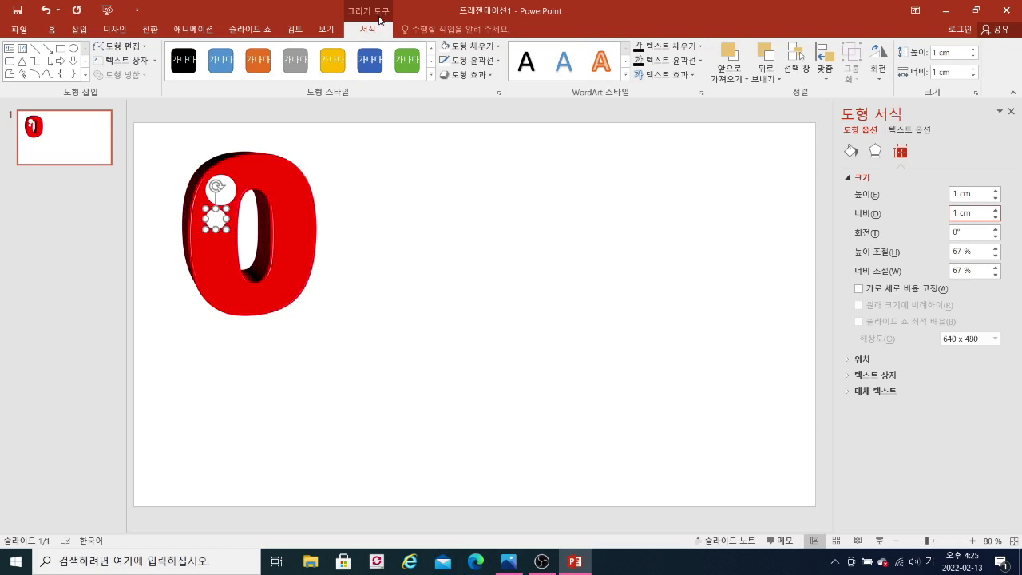
Give the 1 cm circle a black fill and outline and move it onto the lower-right part of the white circle as a pupil.
left_click(469, 48)
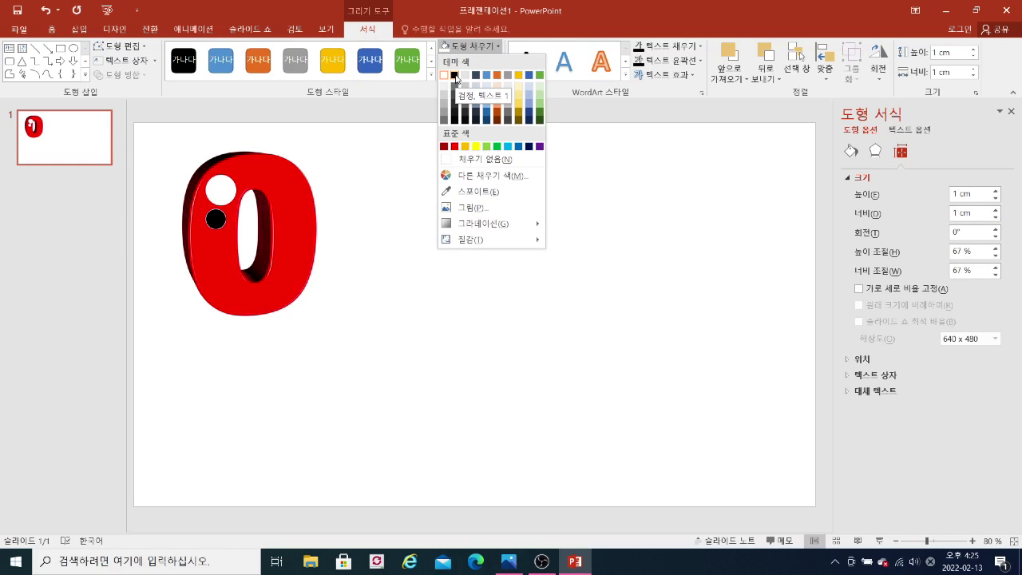
left_click(455, 76)
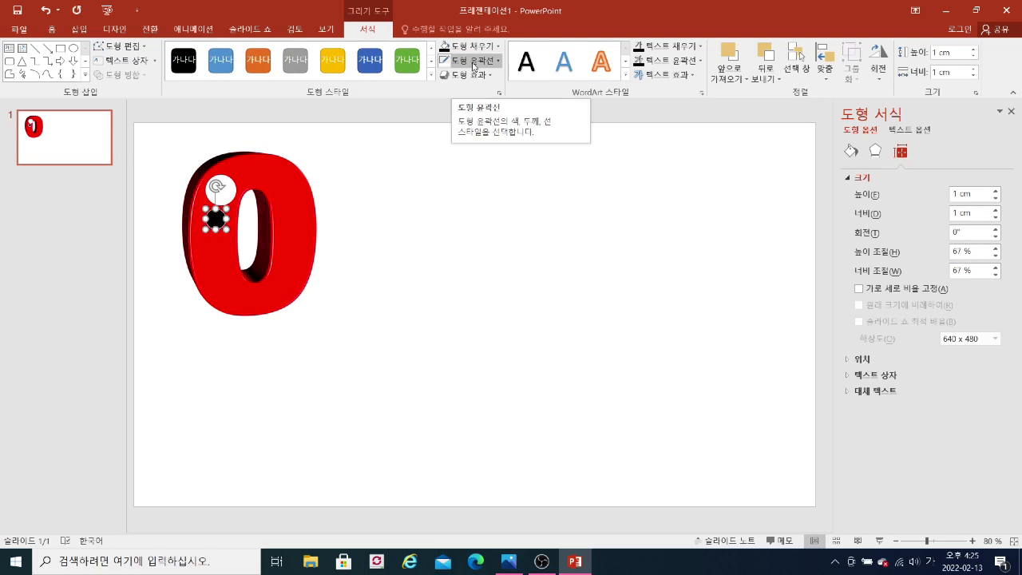
left_click(475, 61)
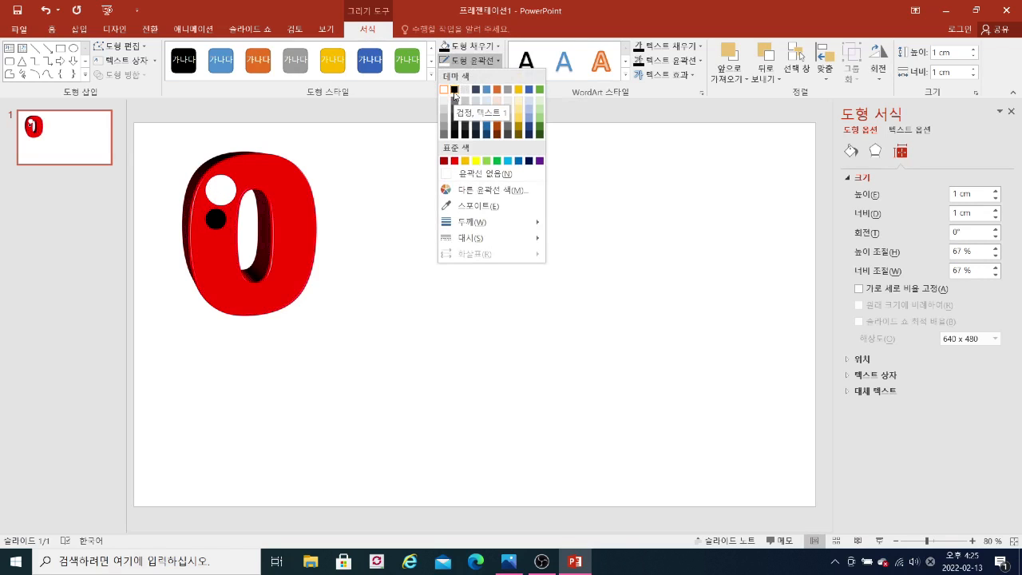
left_click(454, 91)
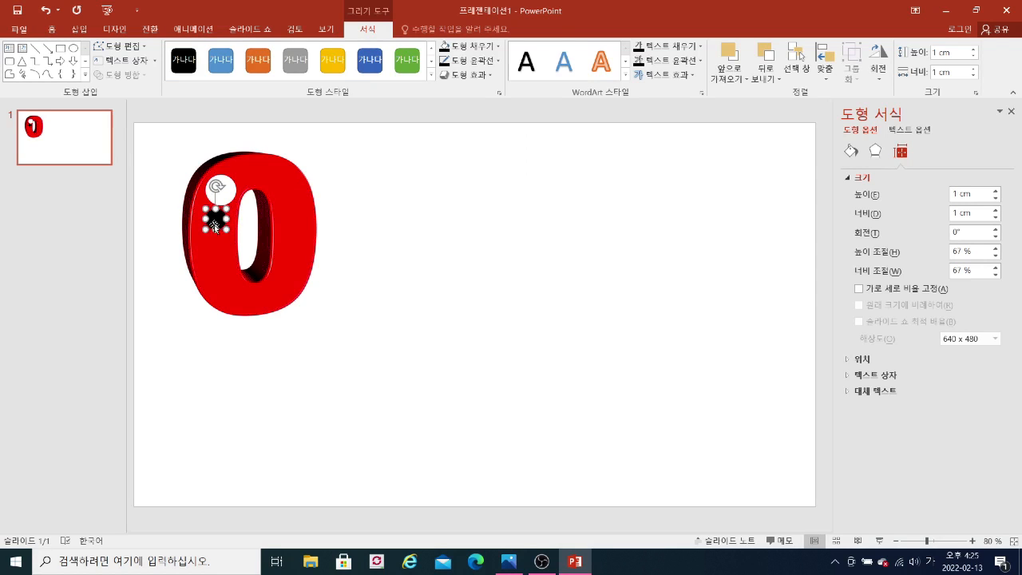
left_click_drag(214, 226, 222, 202)
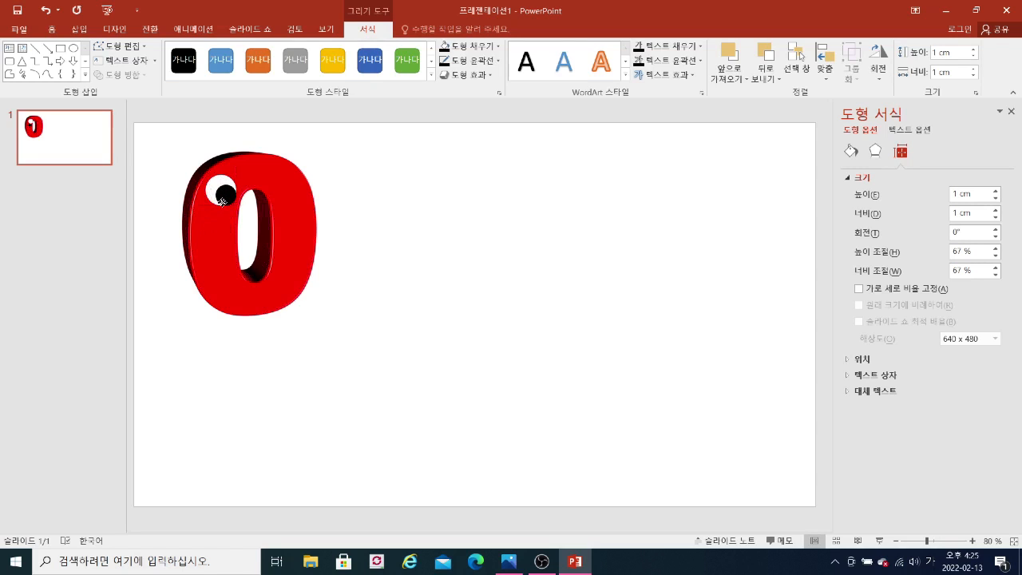
Duplicate the finished eye onto the upper-right part of the zero and shift the copy's pupil to the left within its white circle.
left_click_drag(222, 202, 227, 201)
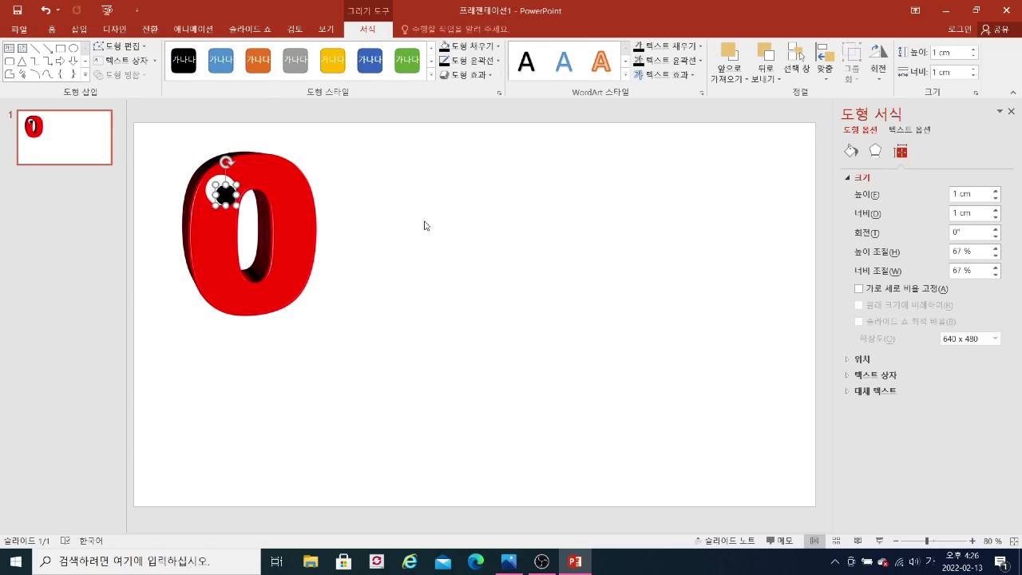
left_click(424, 225)
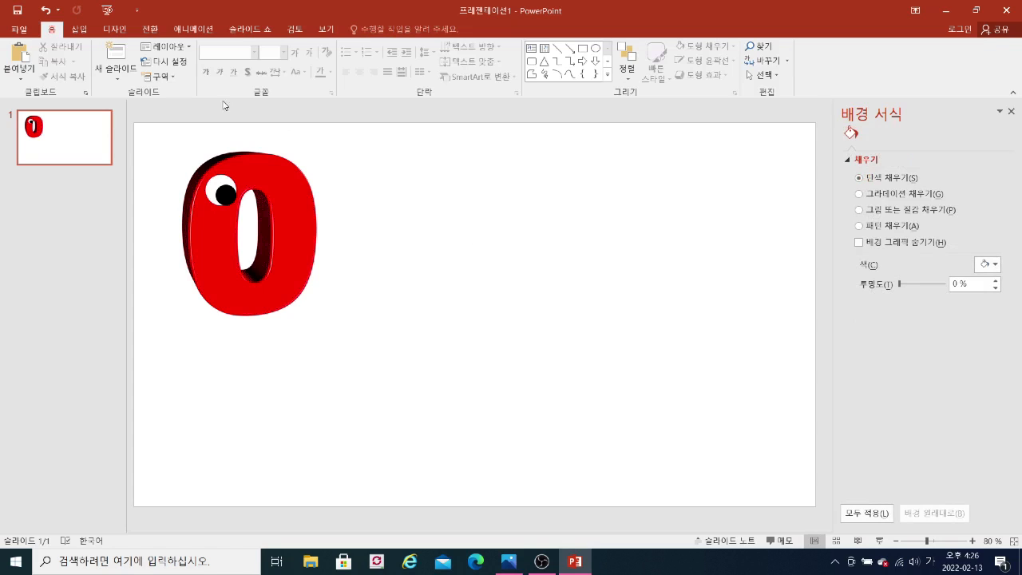
mouse_move(130, 101)
left_mouse_down()
mouse_move(257, 150)
mouse_move(276, 231)
left_mouse_up()
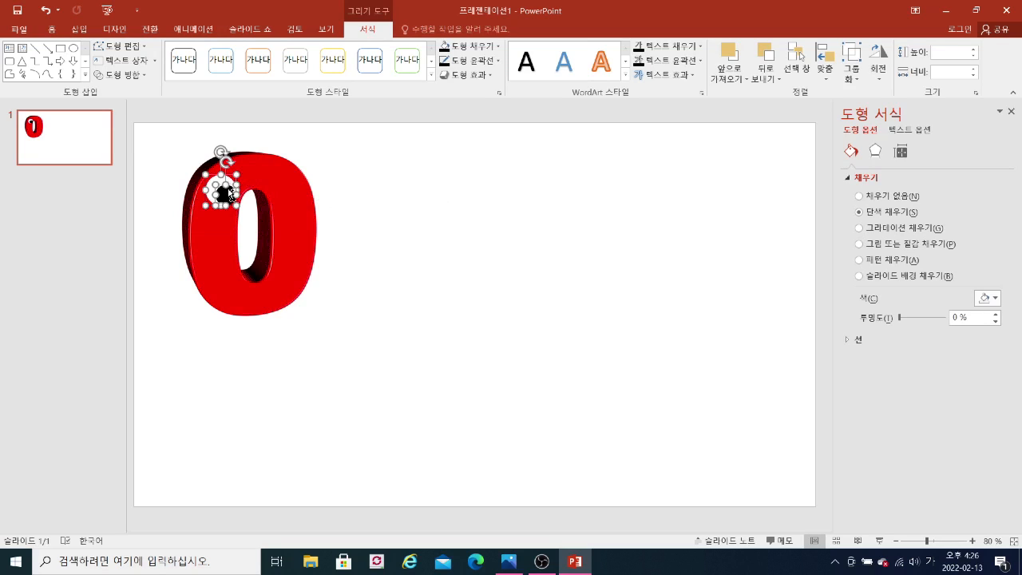
left_click_drag(228, 182, 296, 183)
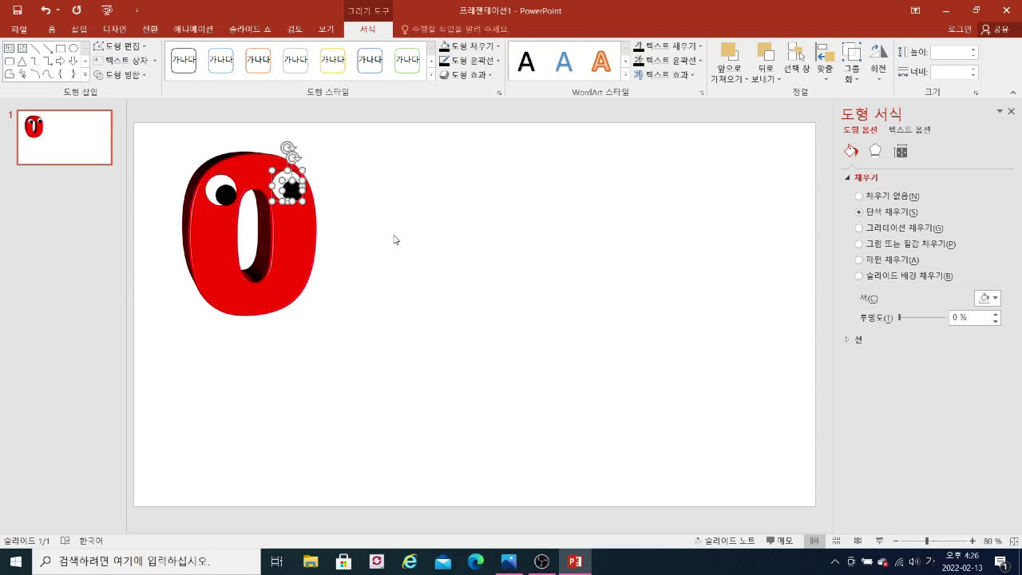
left_click(392, 239)
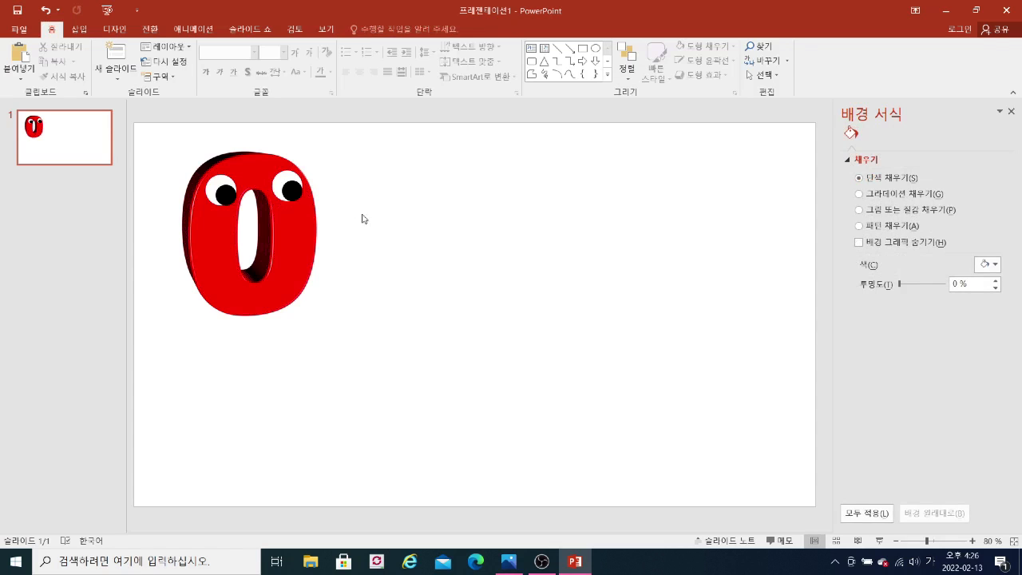
left_click_drag(294, 193, 282, 190)
left_click(364, 212)
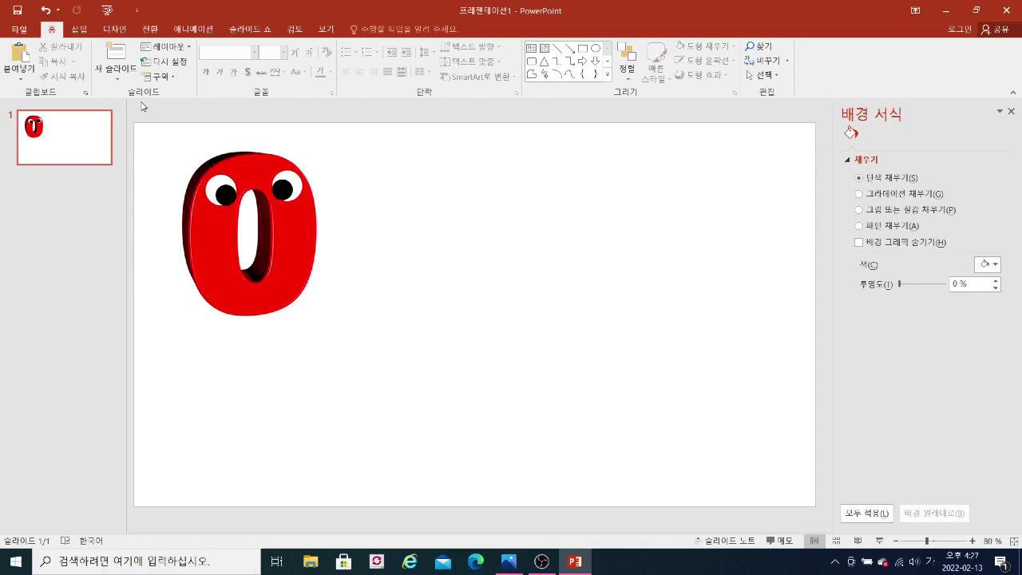
Place a spare copy of both eyes in the upper-right corner of the slide.
mouse_move(140, 101)
left_mouse_down()
mouse_move(342, 174)
mouse_move(390, 235)
left_mouse_up()
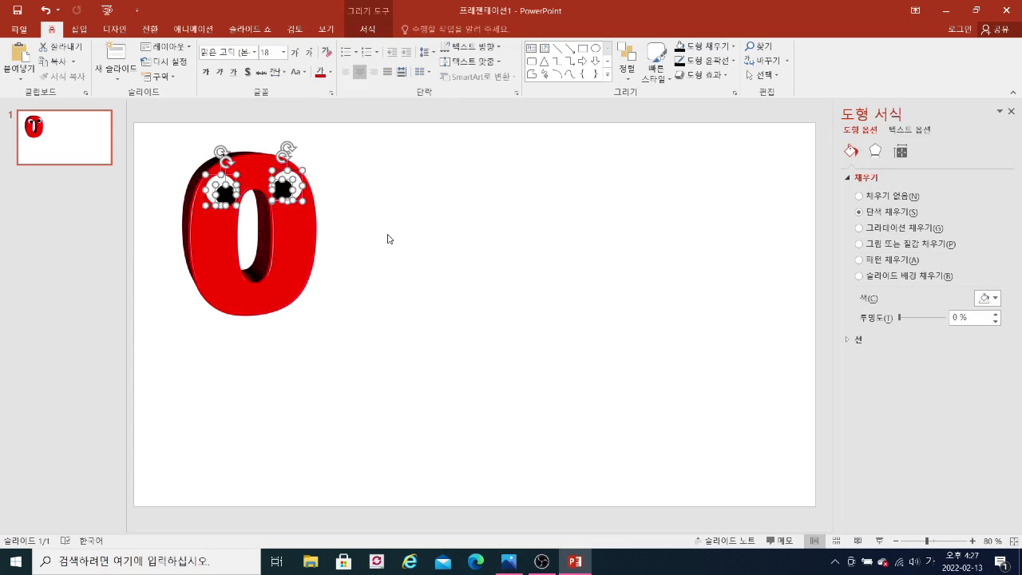
right_click(293, 194)
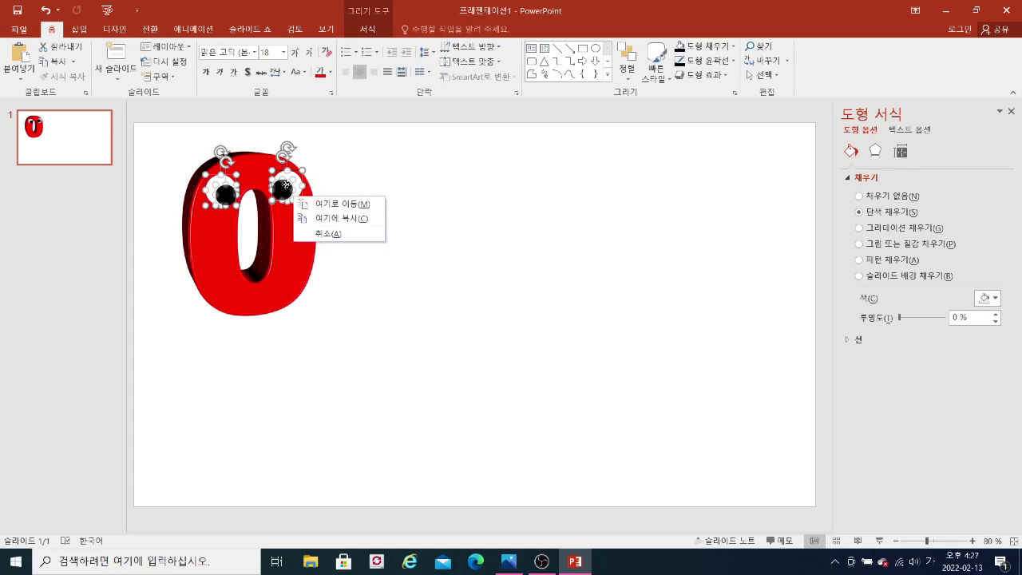
left_click(286, 185)
left_click_drag(285, 185, 804, 141)
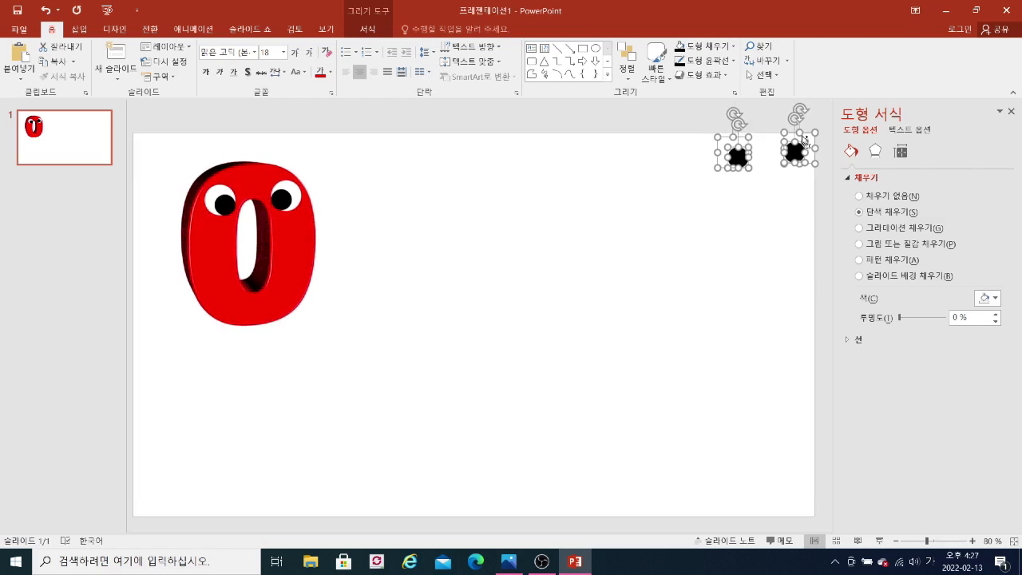
left_click(591, 312)
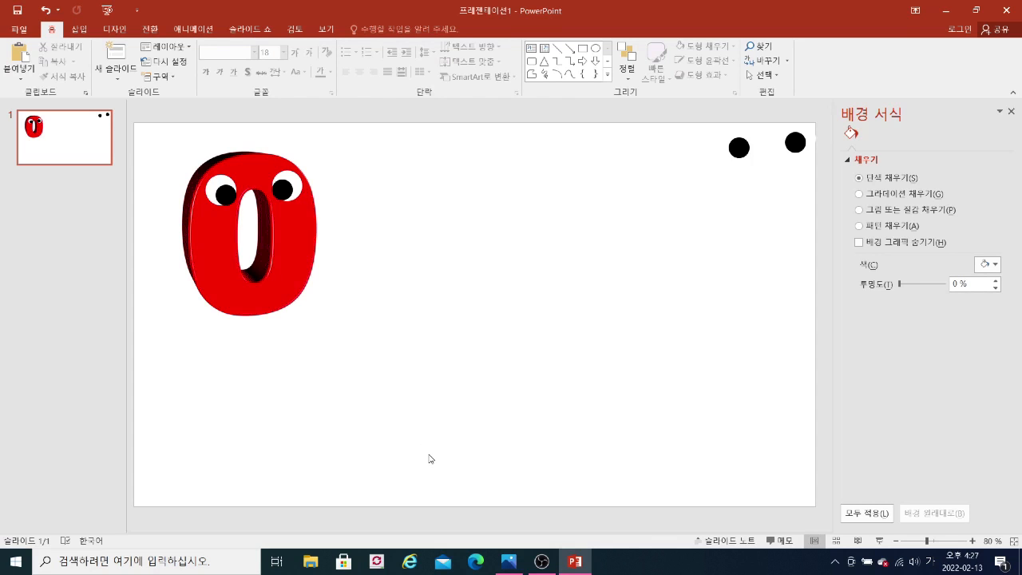
Group the red zero picture with its two eyes.
left_click_drag(428, 456, 106, 35)
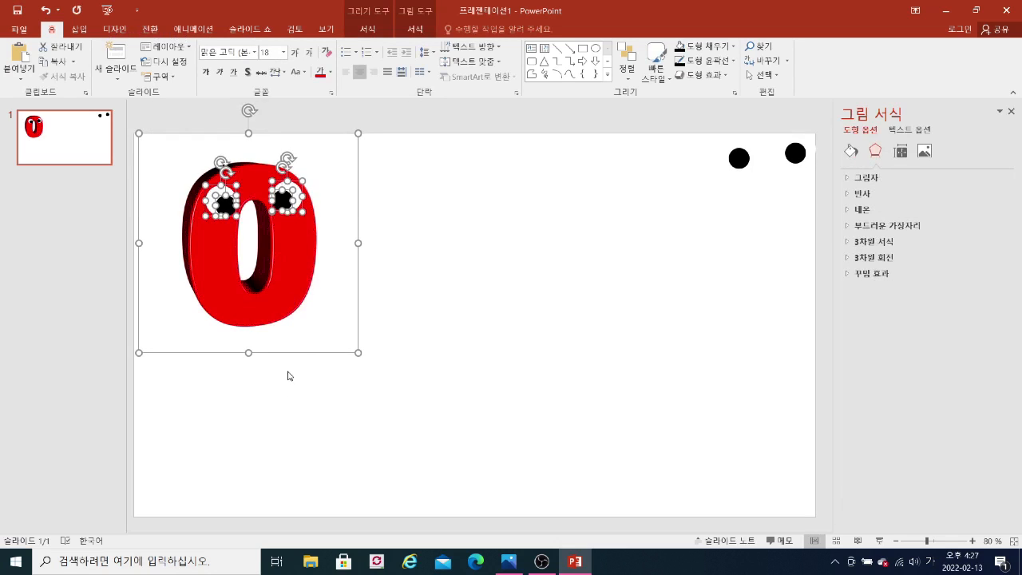
right_click(303, 257)
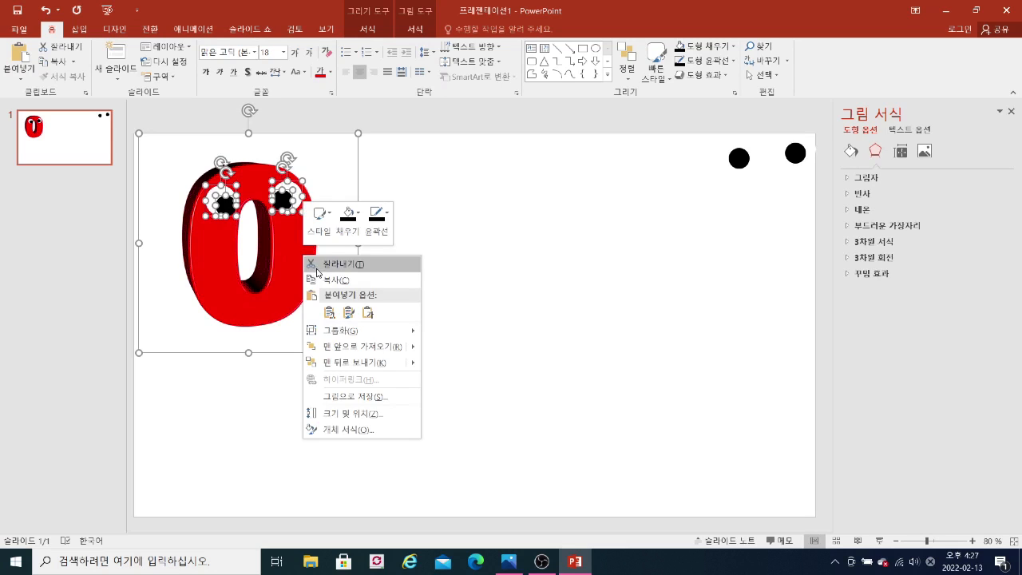
mouse_move(354, 337)
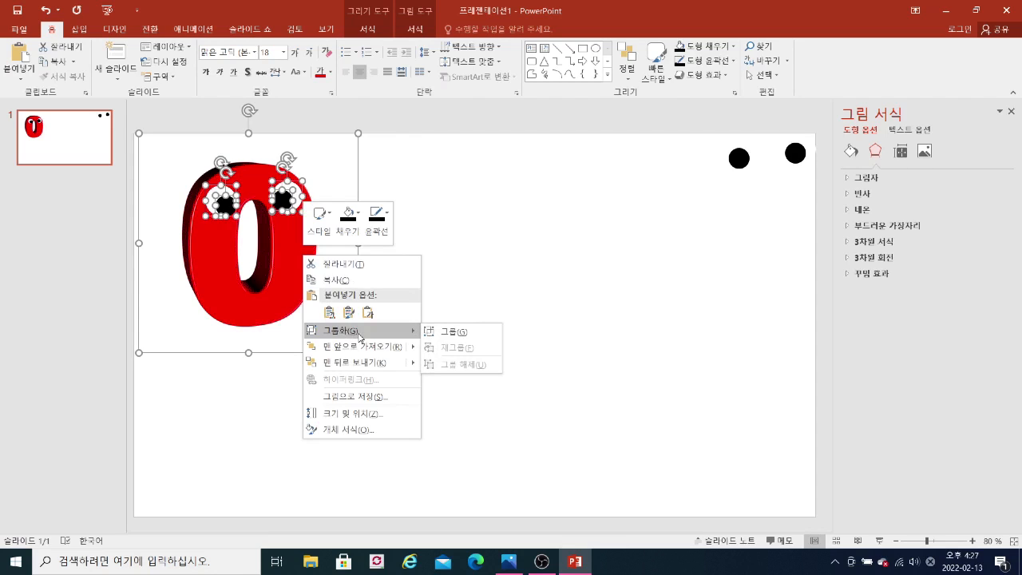
left_click(464, 332)
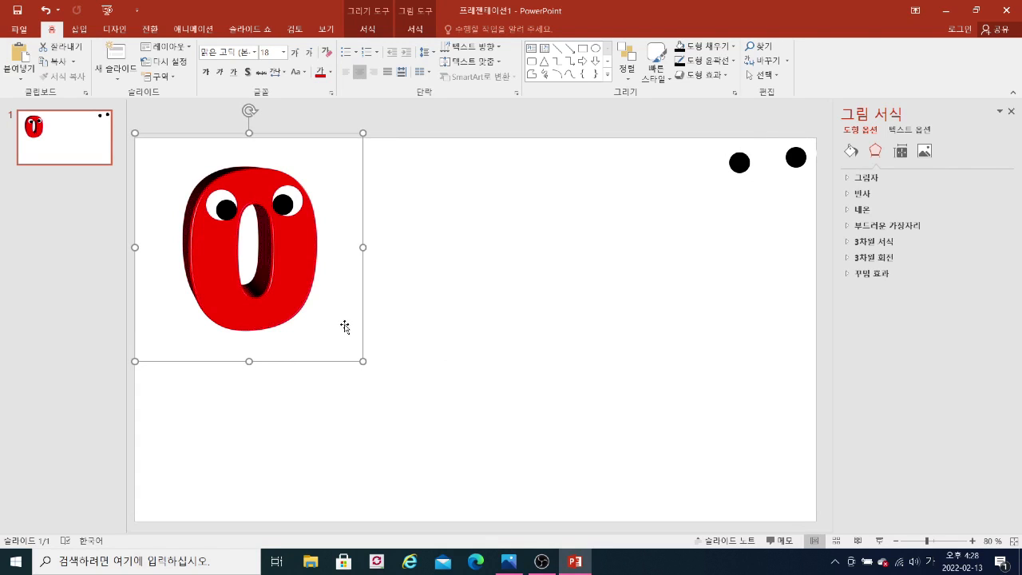
Shorten the zero character group slightly in height and reposition it in the upper-left area of the slide.
left_click_drag(345, 329, 327, 305)
left_click_drag(339, 351, 338, 298)
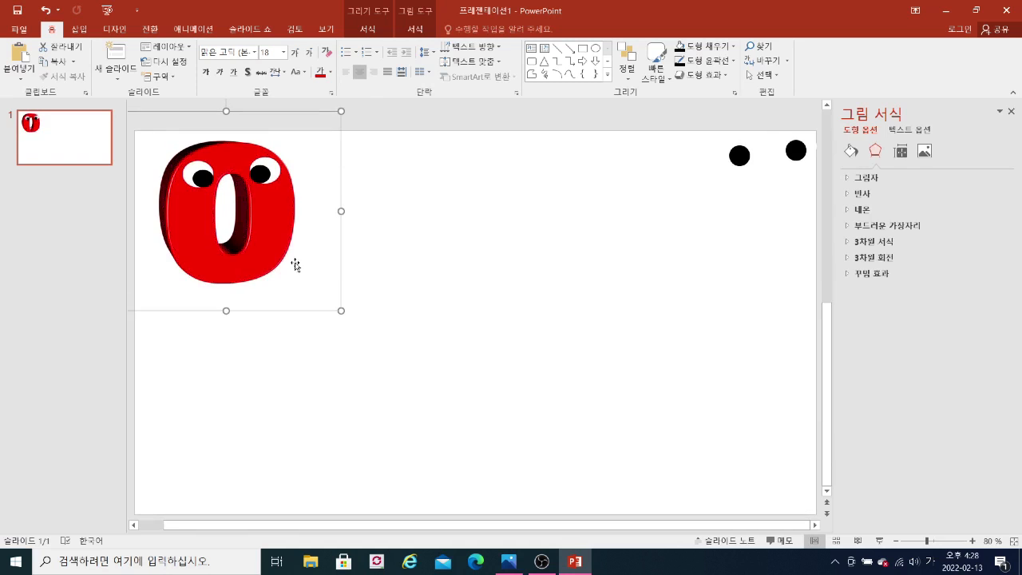
left_click_drag(289, 262, 313, 267)
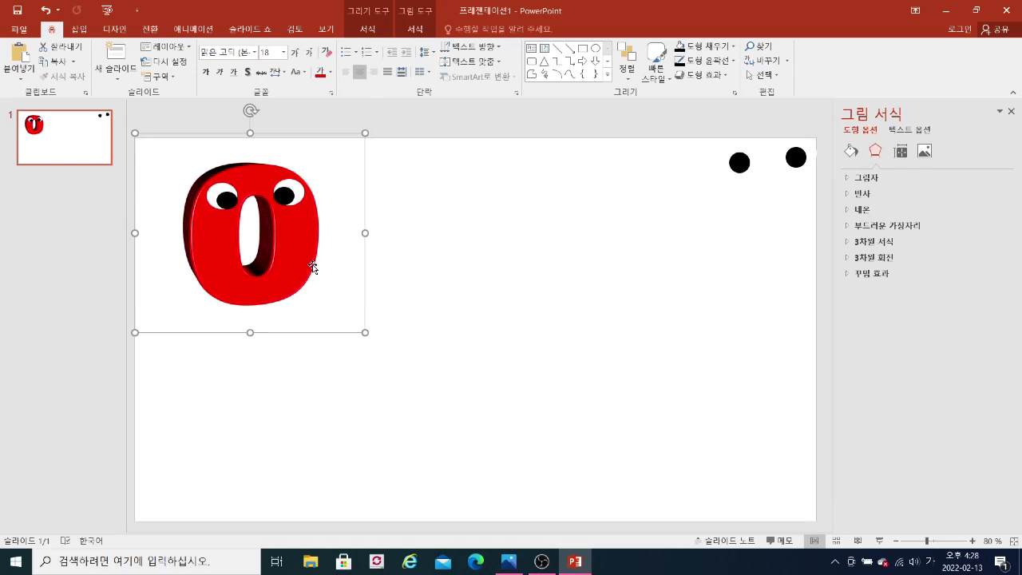
Save the zero character group as a PNG picture named 숫자0 in the desktop folder 컴퓨터영재만들기4.
right_click(313, 267)
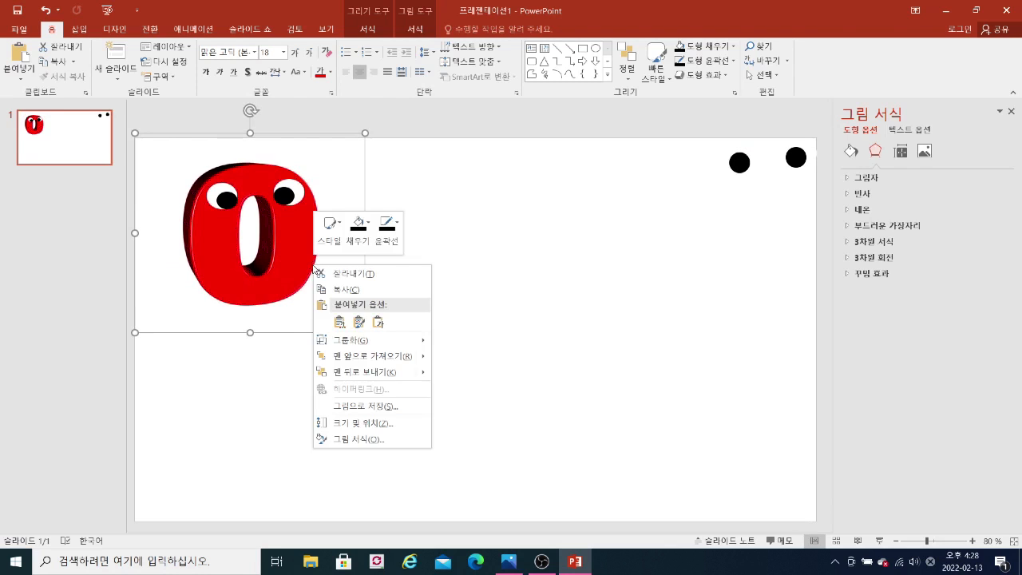
left_click(392, 407)
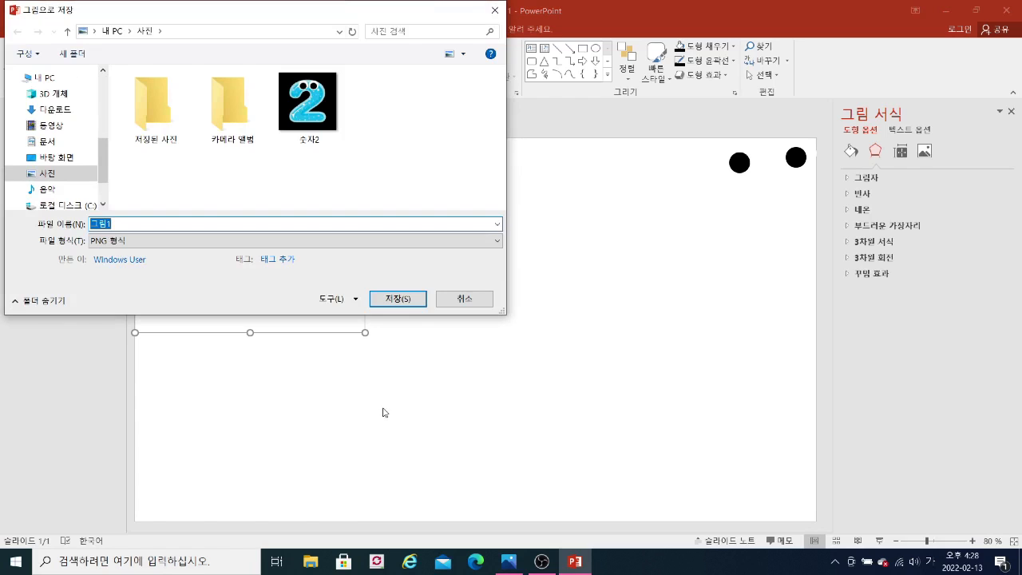
left_click(87, 158)
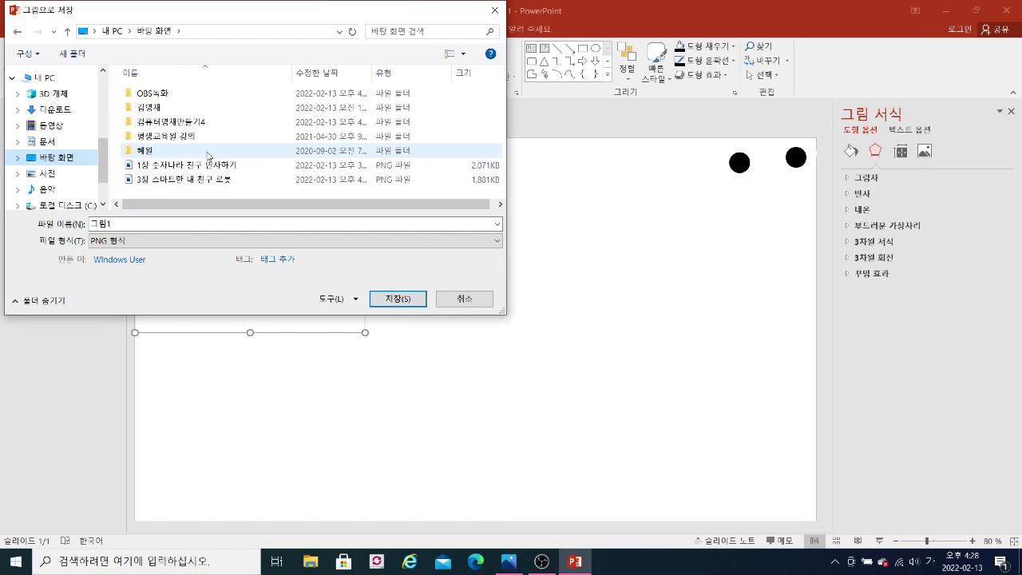
double_click(204, 123)
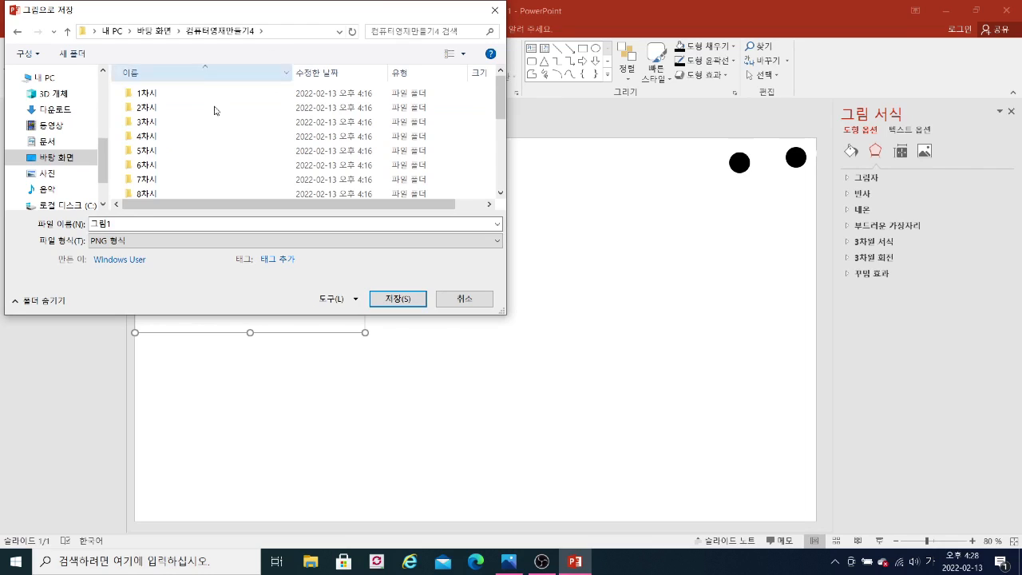
left_click(116, 223)
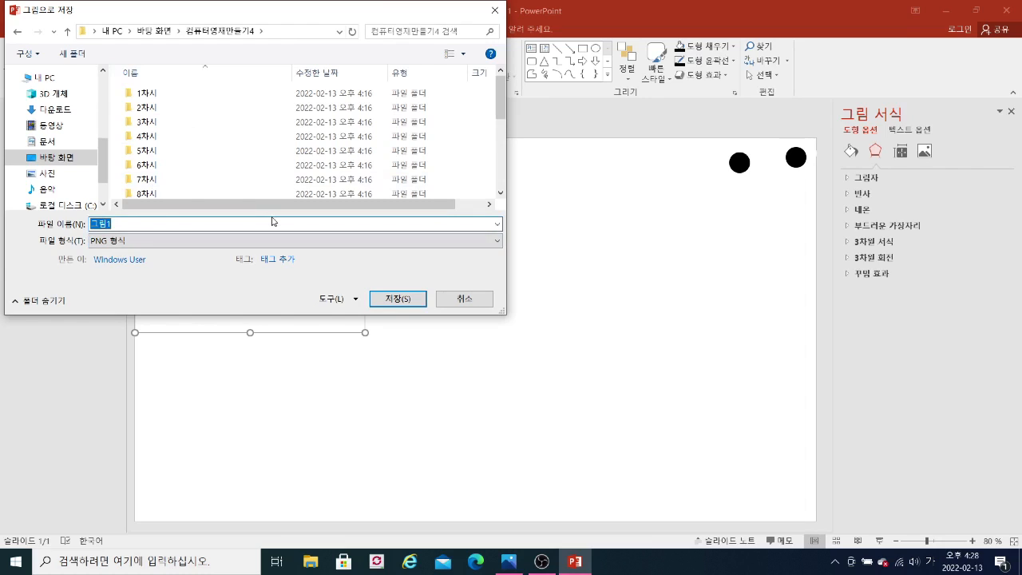
type("ㅅ")
type("숫ㅈ")
type("0")
left_click(398, 298)
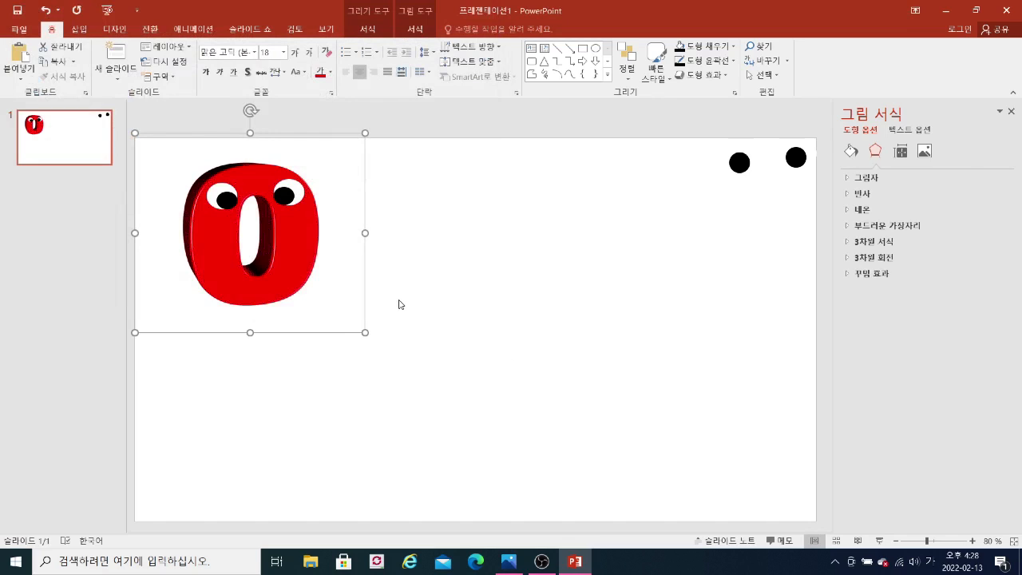
left_click(470, 312)
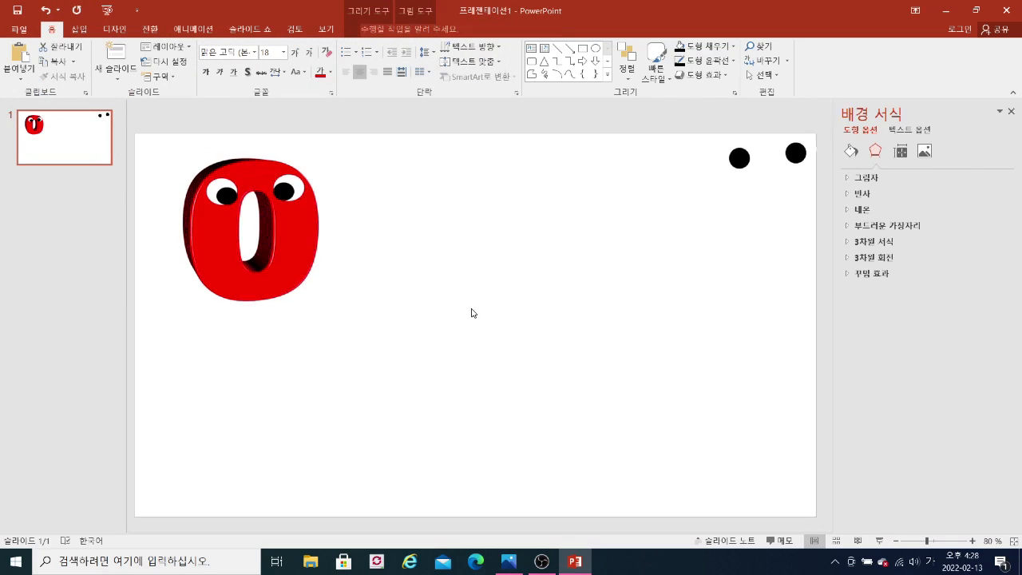
Insert the plain red 3D number from a Bing image search for "1" and scale it to about 9.92 cm square beside the zero.
left_click(87, 32)
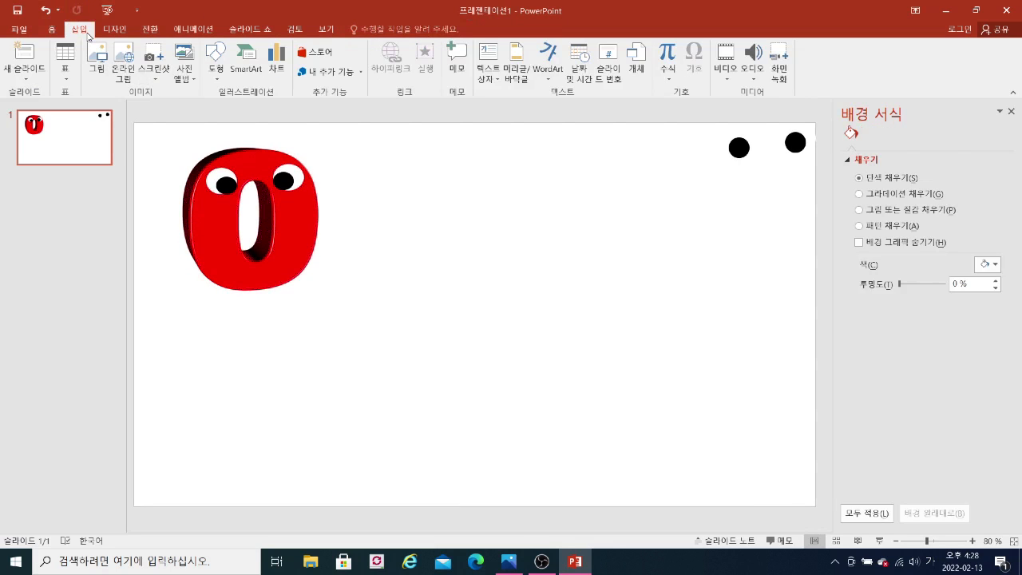
left_click(130, 79)
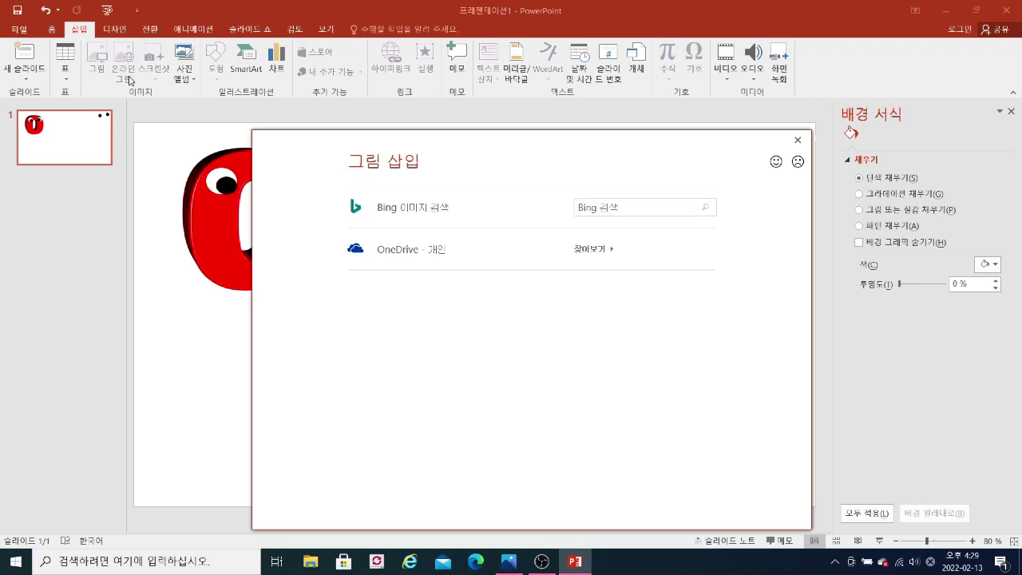
left_click(655, 208)
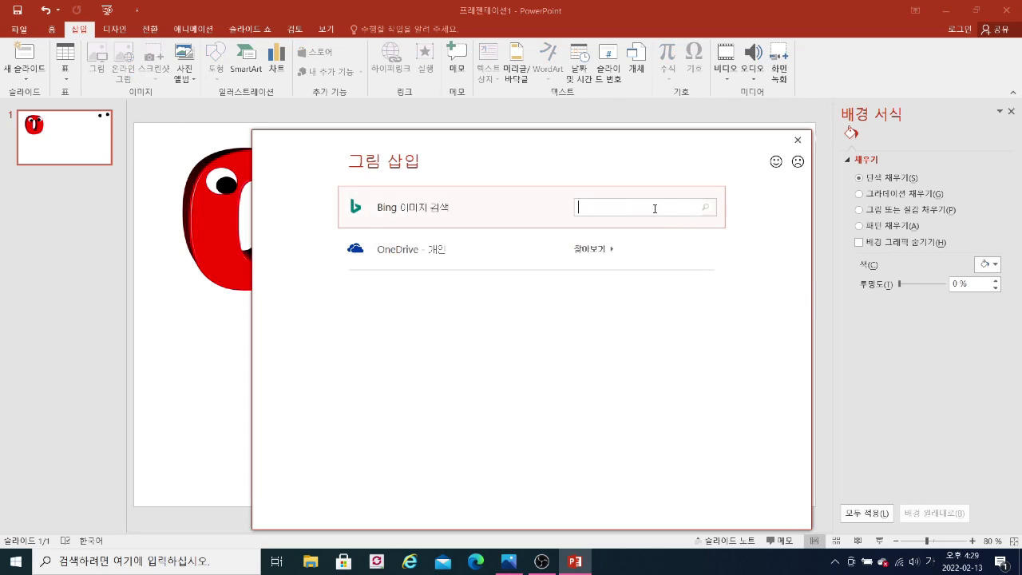
type("1")
left_click(706, 208)
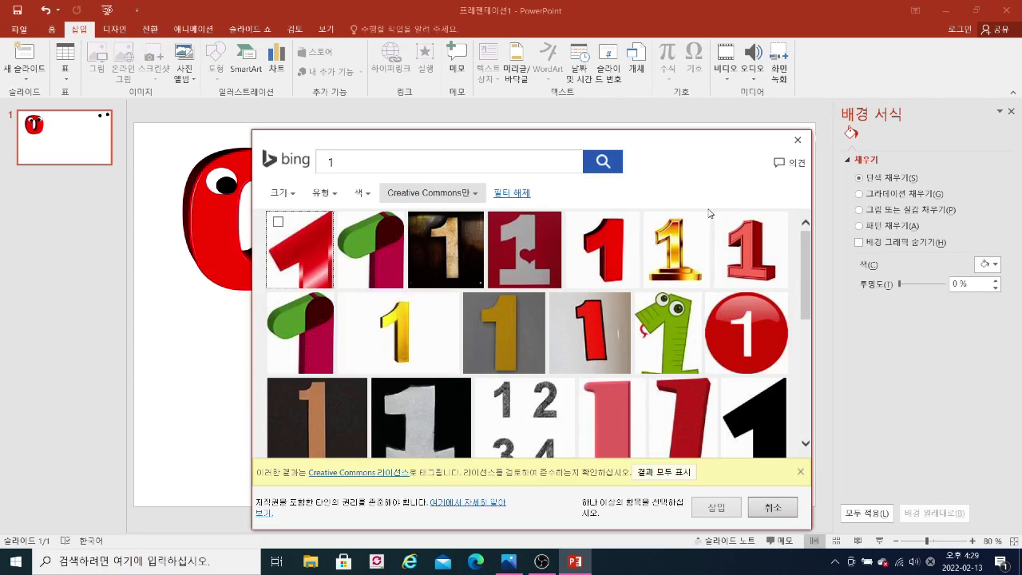
left_click(616, 249)
left_click(724, 516)
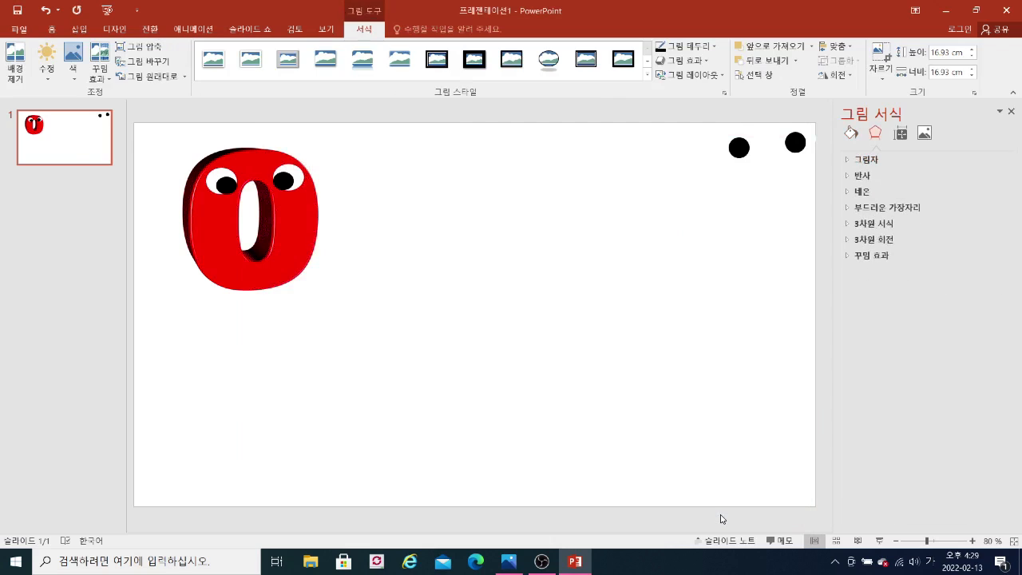
left_click_drag(645, 484, 523, 250)
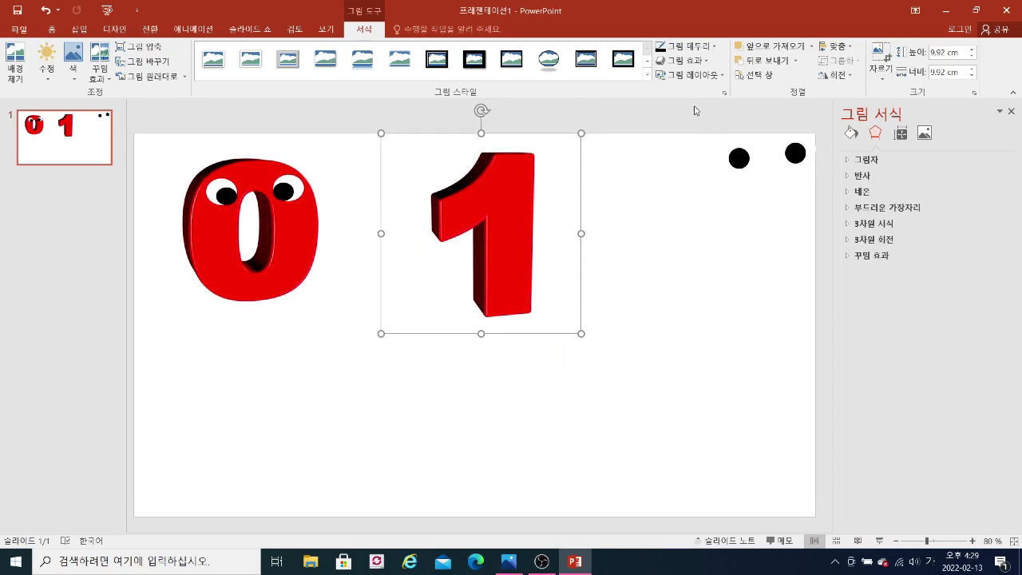
Copy the spare pair of eyes onto the top of the 1 and move the copied right eye closer to the left one.
left_click_drag(694, 108, 888, 201)
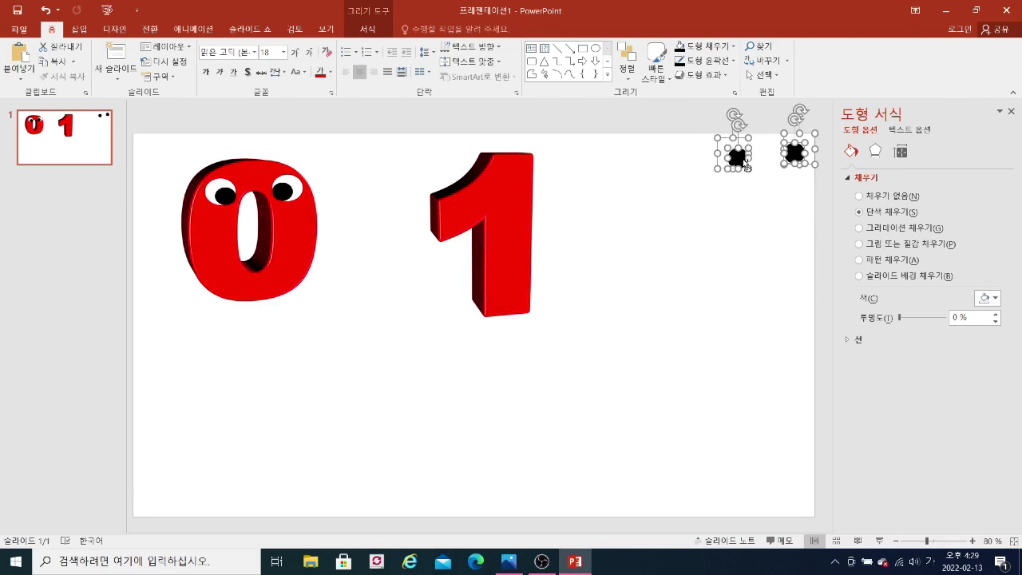
left_click_drag(745, 167, 490, 190)
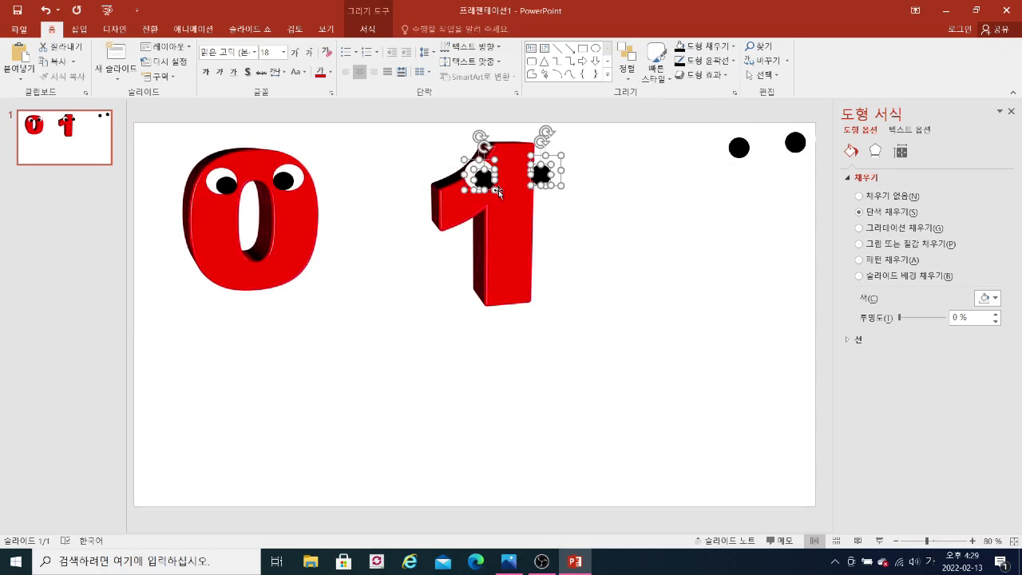
left_click(599, 225)
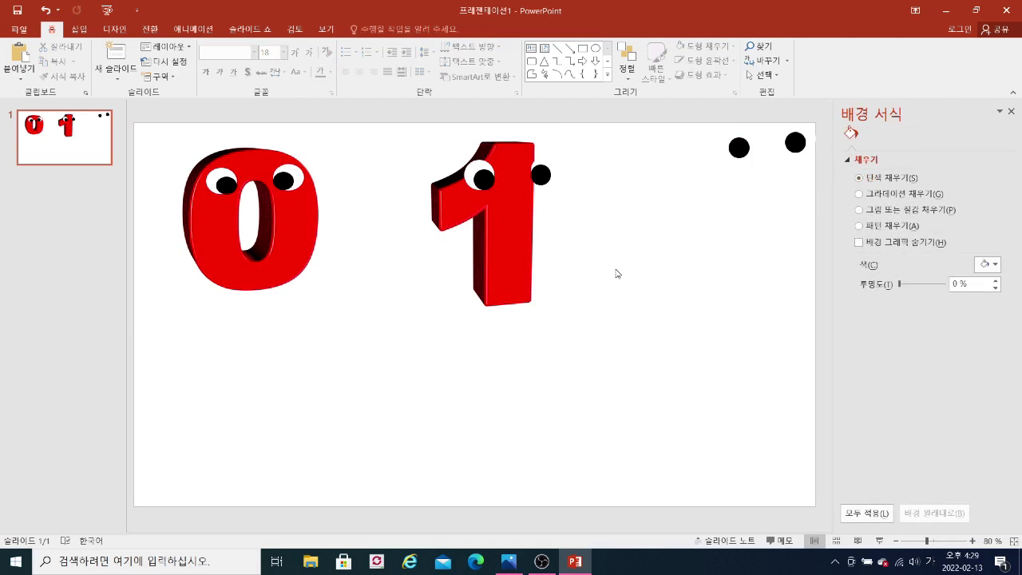
left_click_drag(631, 261, 506, 112)
left_click_drag(548, 184, 517, 186)
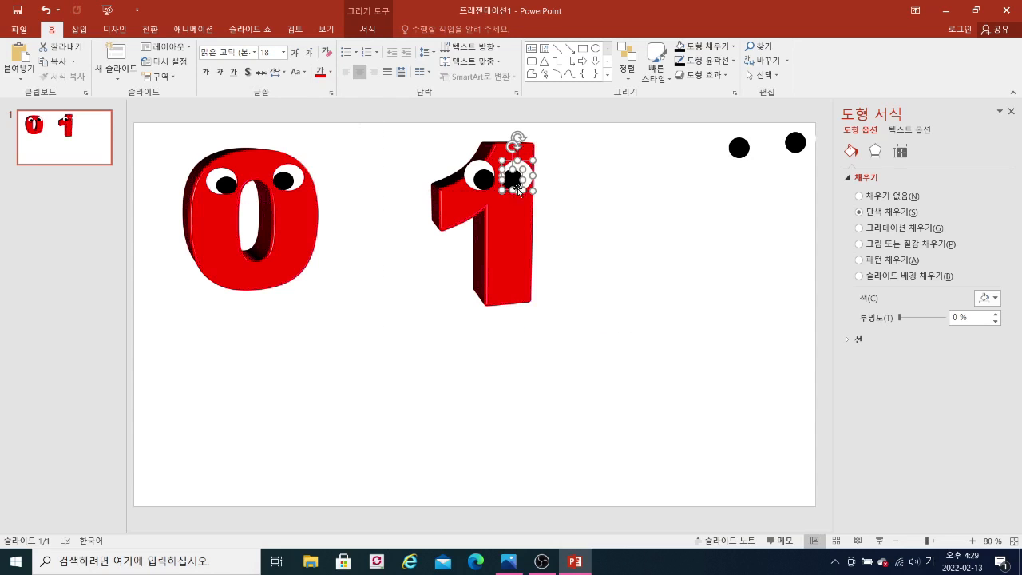
left_click(574, 233)
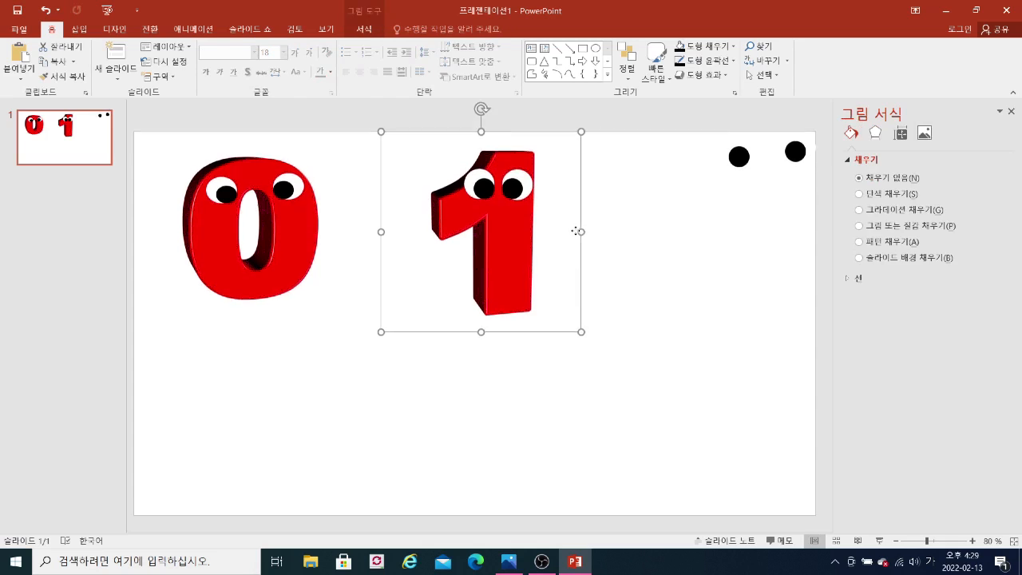
left_click(644, 292)
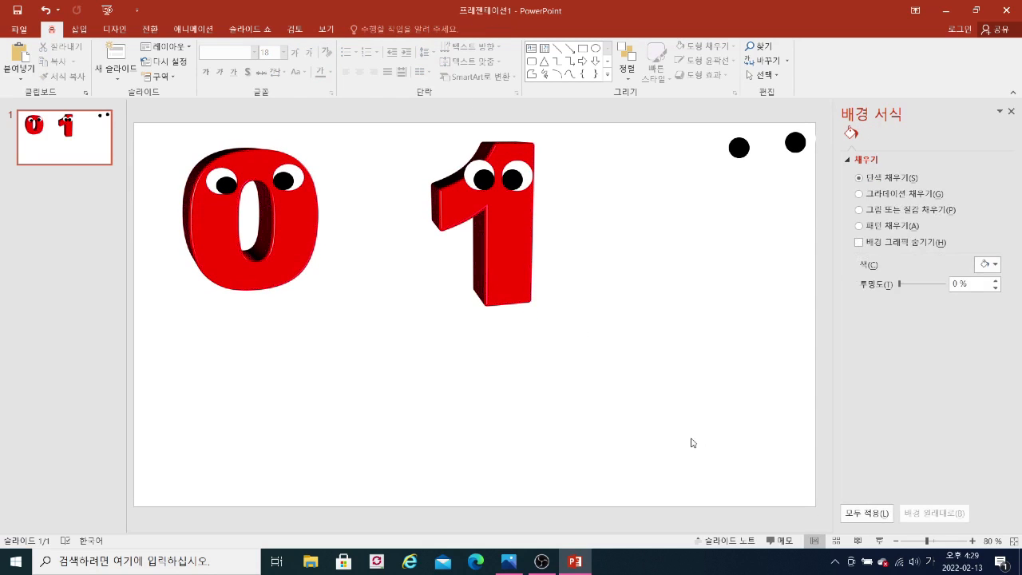
Group the red 1 with its pair of eyes and move the group slightly closer to the zero.
mouse_move(653, 434)
left_mouse_down()
mouse_move(663, 304)
mouse_move(508, 67)
mouse_move(352, 21)
left_mouse_up()
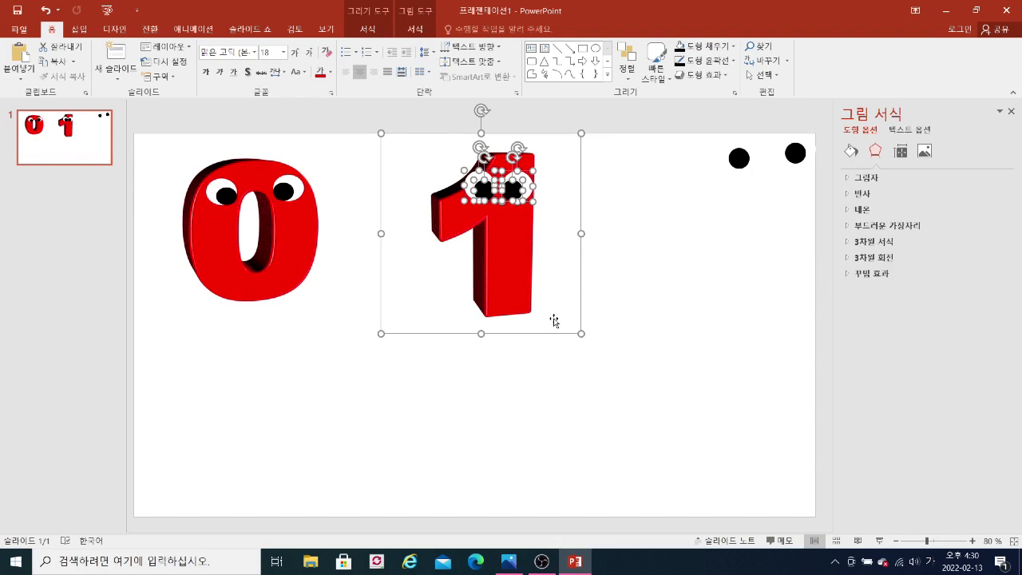
right_click(525, 260)
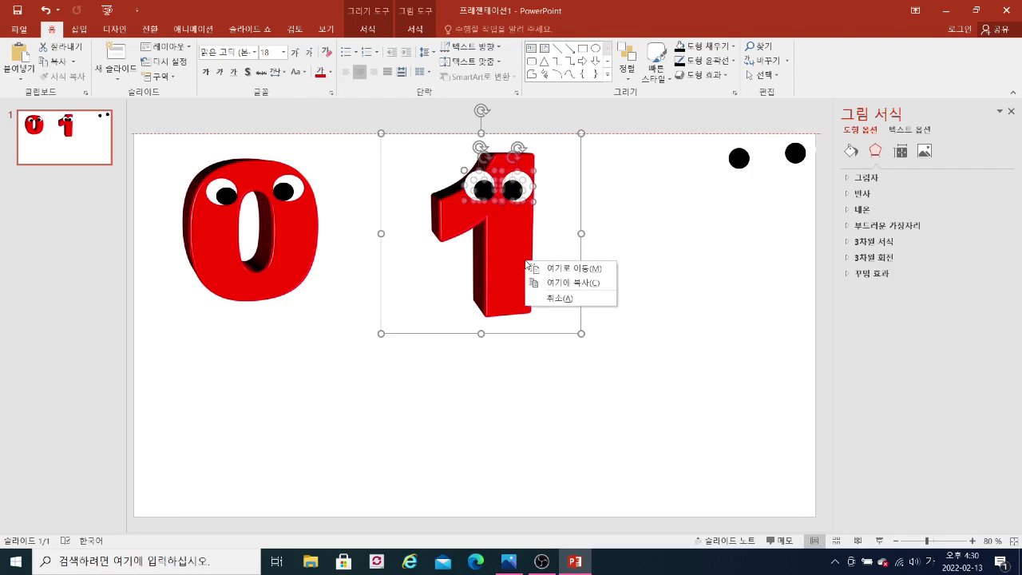
right_click(527, 263)
mouse_move(572, 340)
left_click(677, 337)
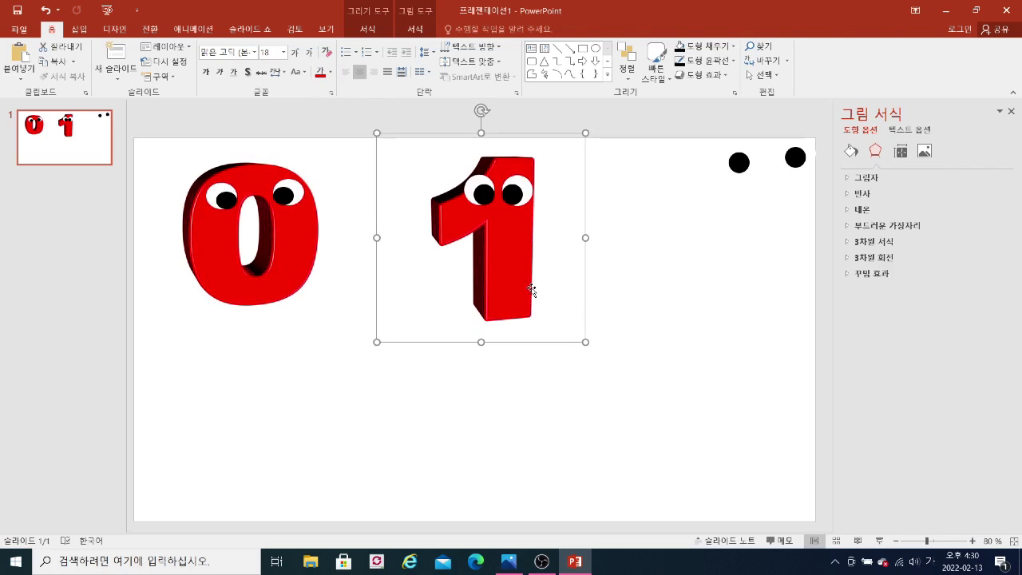
left_click_drag(532, 291, 508, 275)
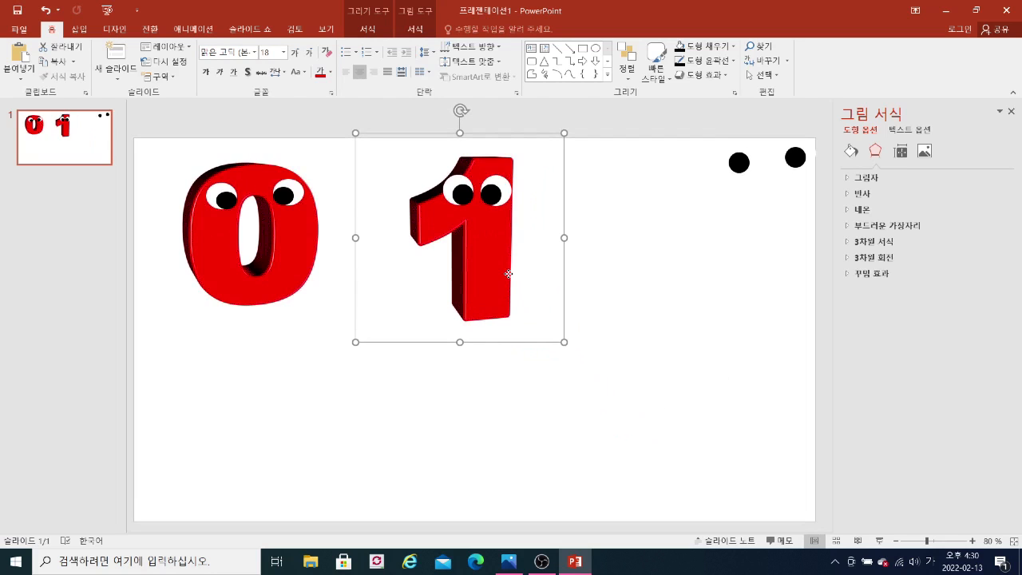
Save the 1 character group as a PNG picture named 숫자1 in the desktop folder 컴퓨터영재만들기4.
right_click(508, 274)
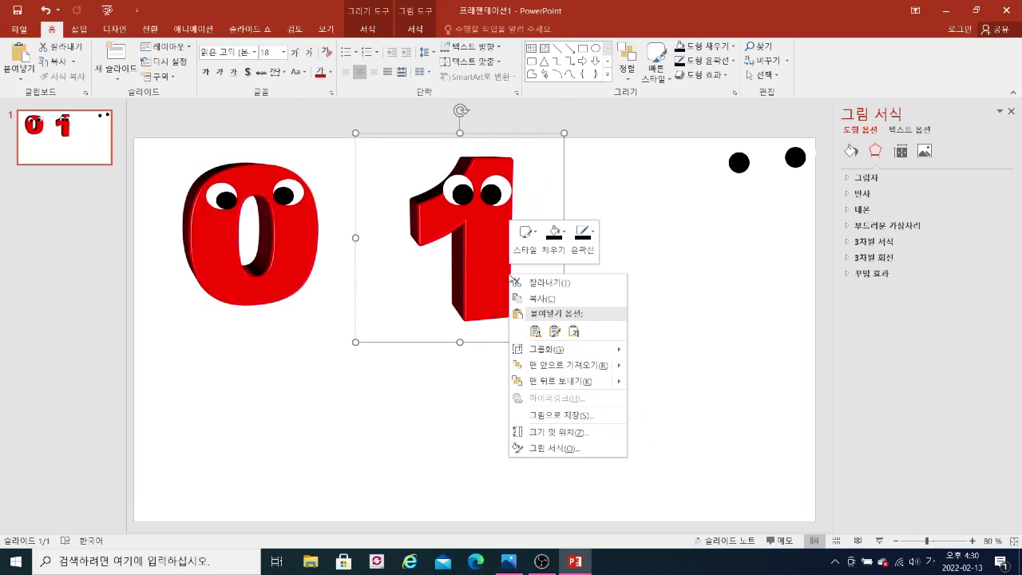
left_click(594, 416)
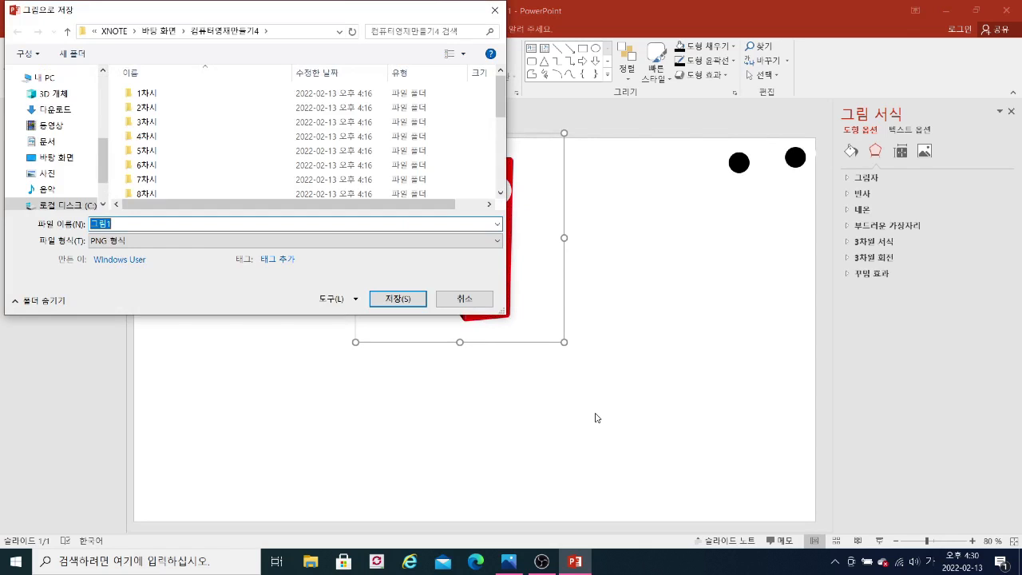
left_click(83, 156)
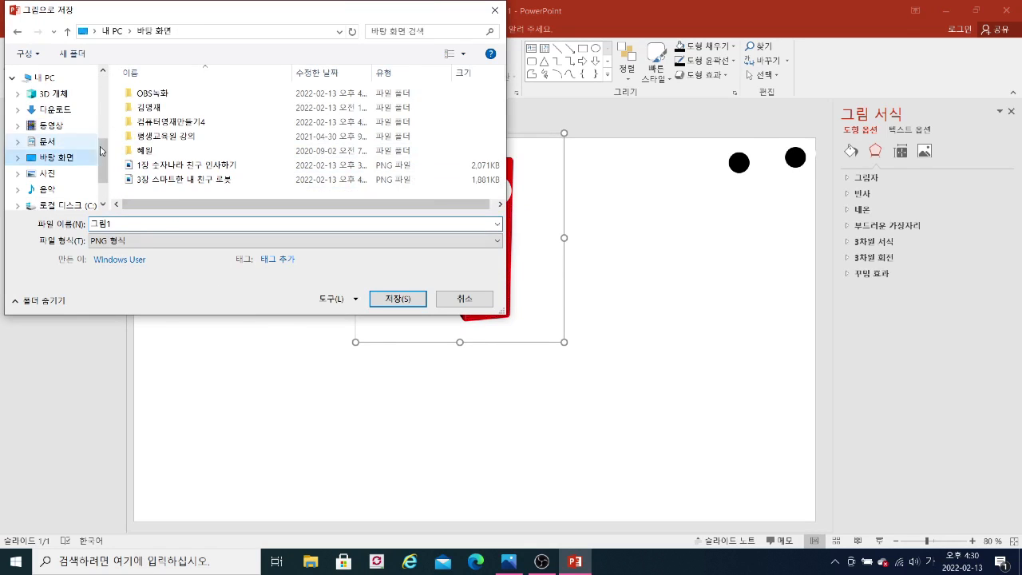
double_click(188, 124)
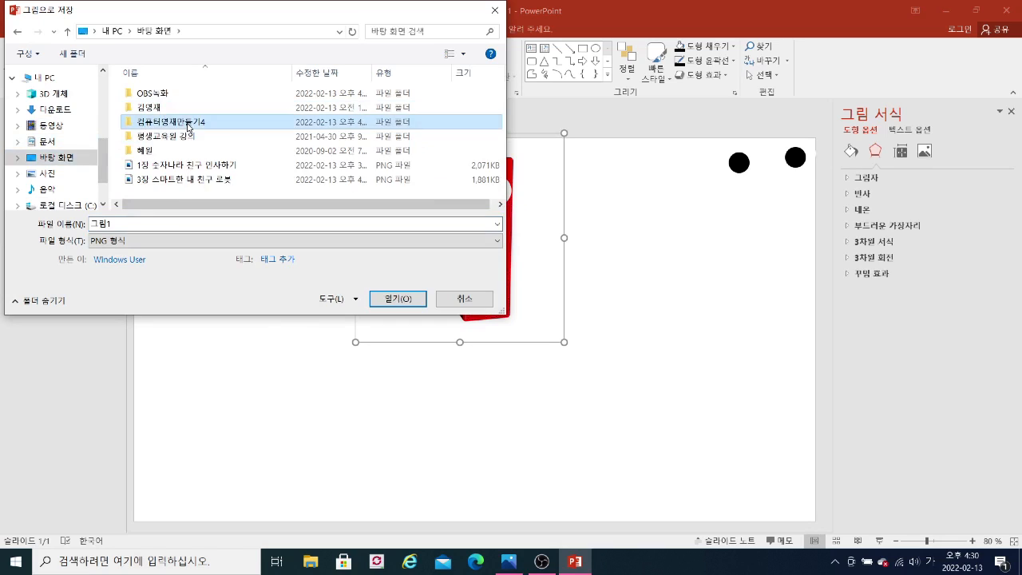
double_click(165, 225)
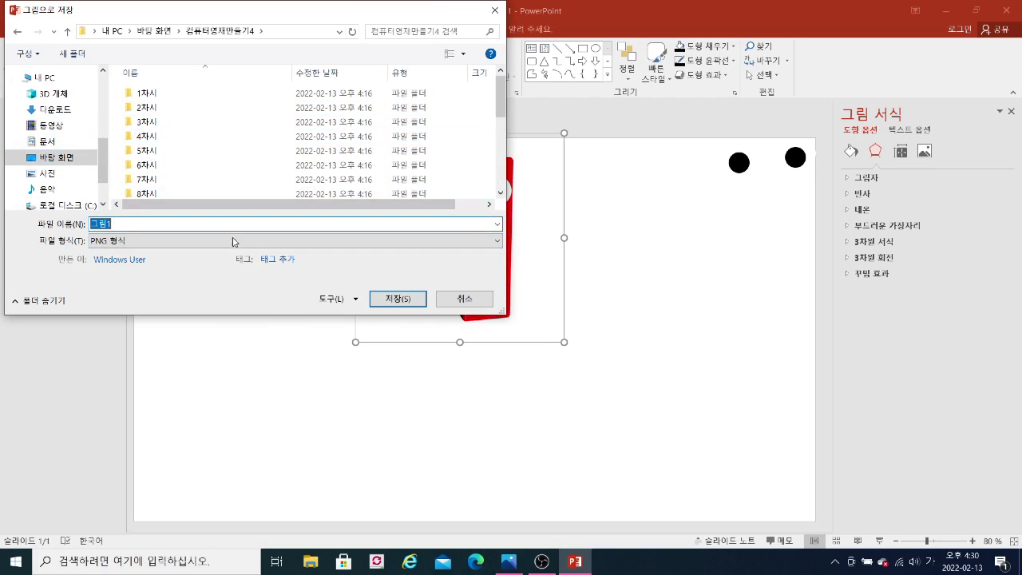
type("ㅅㅅ")
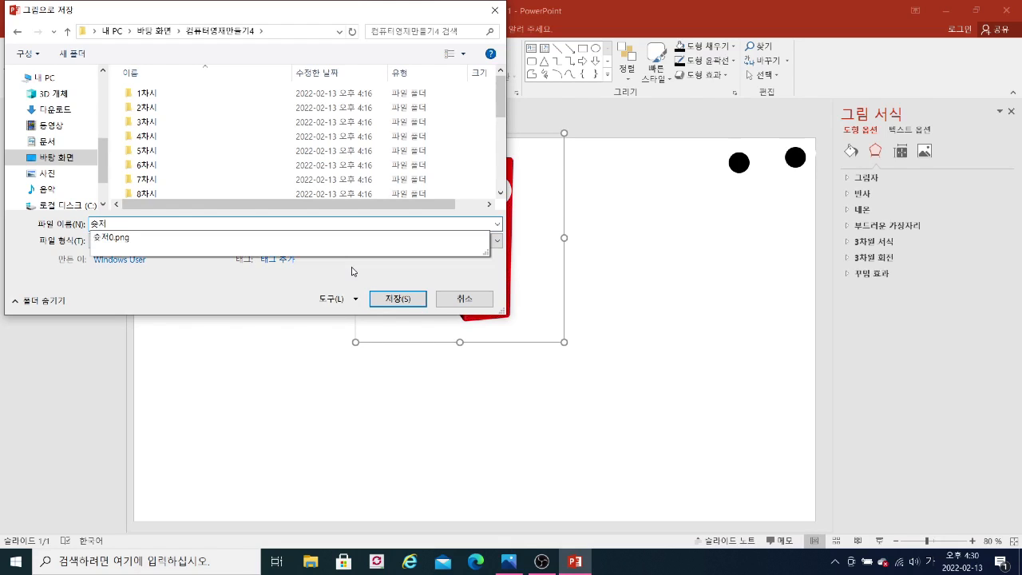
type("1")
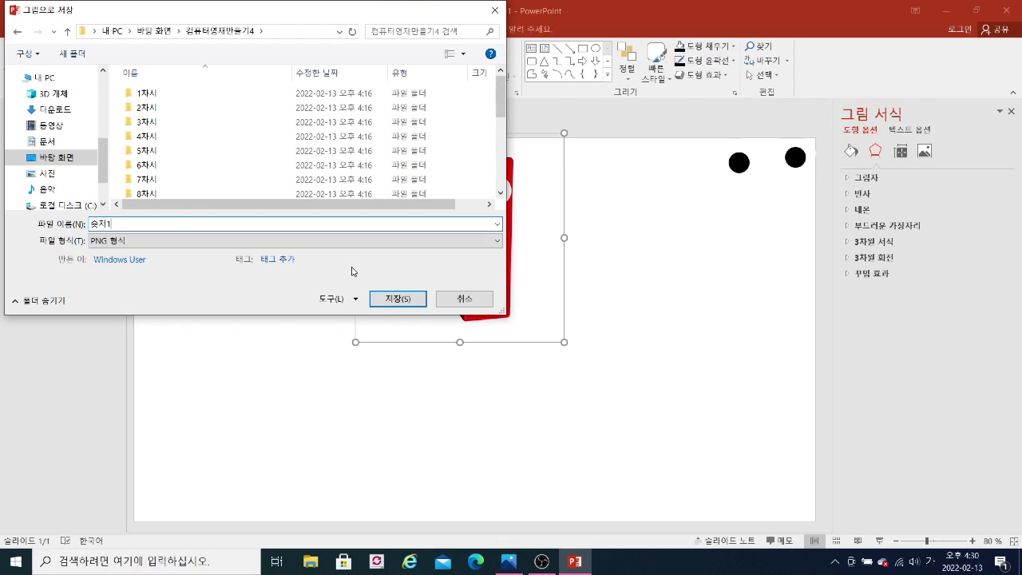
left_click(406, 305)
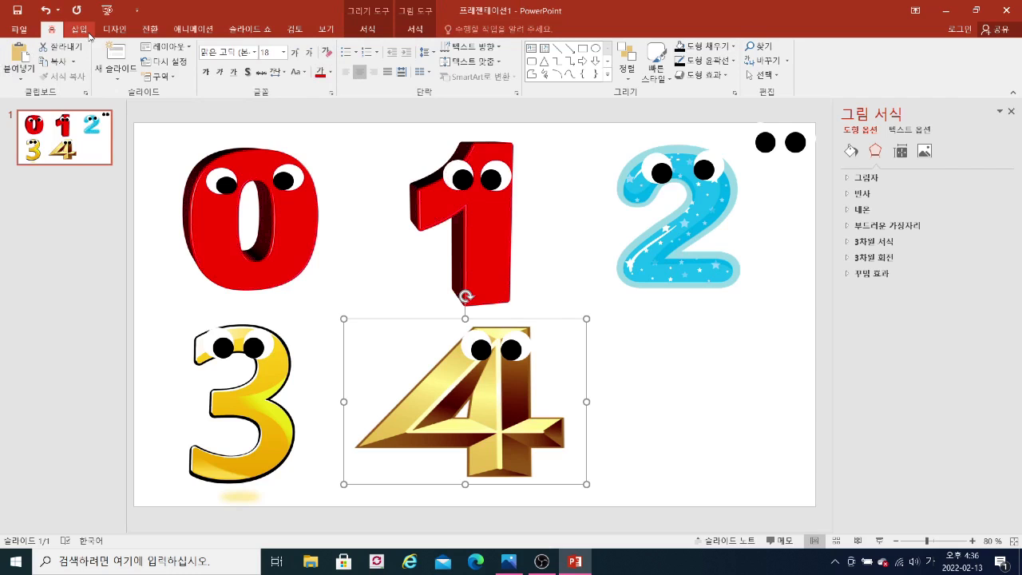
Search Bing images for "5" to insert an online picture.
left_click(80, 29)
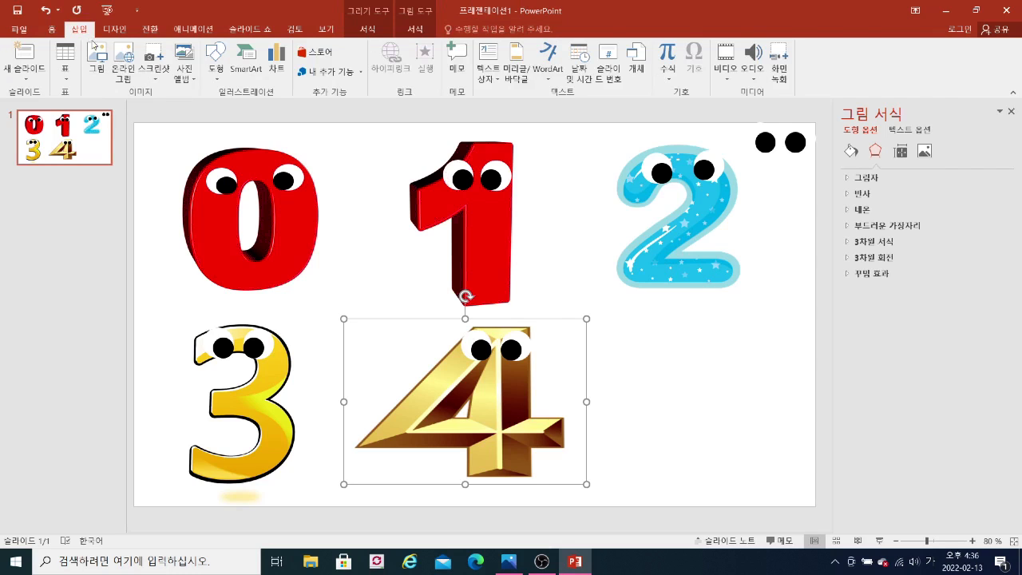
left_click(123, 66)
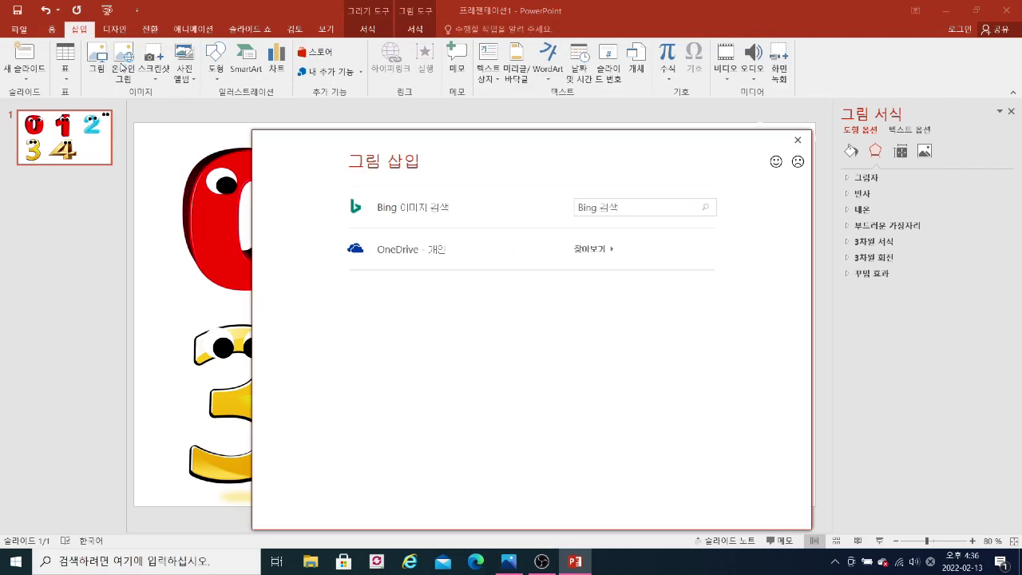
left_click(671, 209)
type("5")
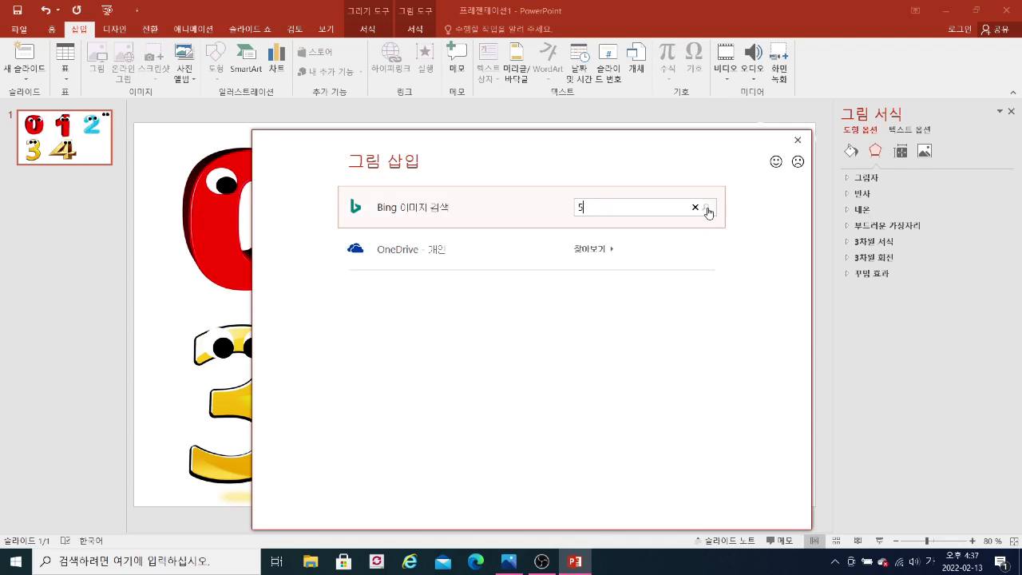
key("Return")
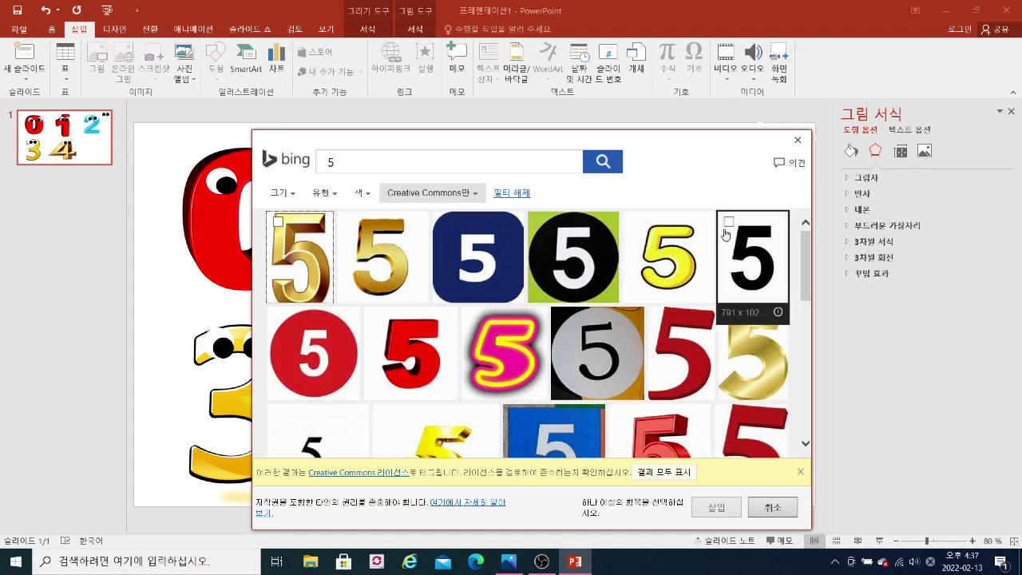
Insert the glossy yellow 5 with the black outline, scale it to about 11.41 cm square and place it below the 2.
scroll(728, 233, "down", 1)
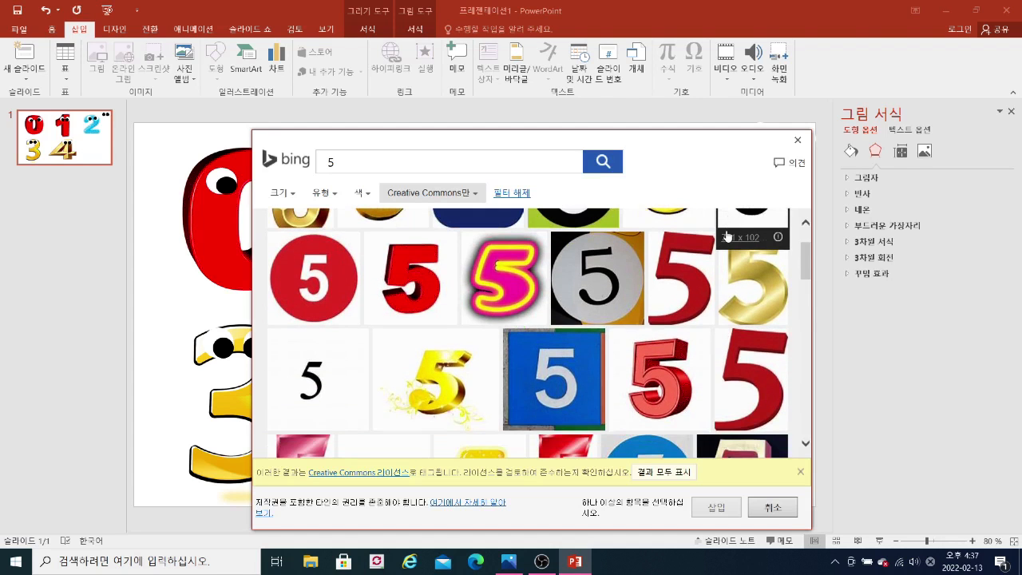
scroll(728, 241, "up", 1)
scroll(728, 241, "down", 3)
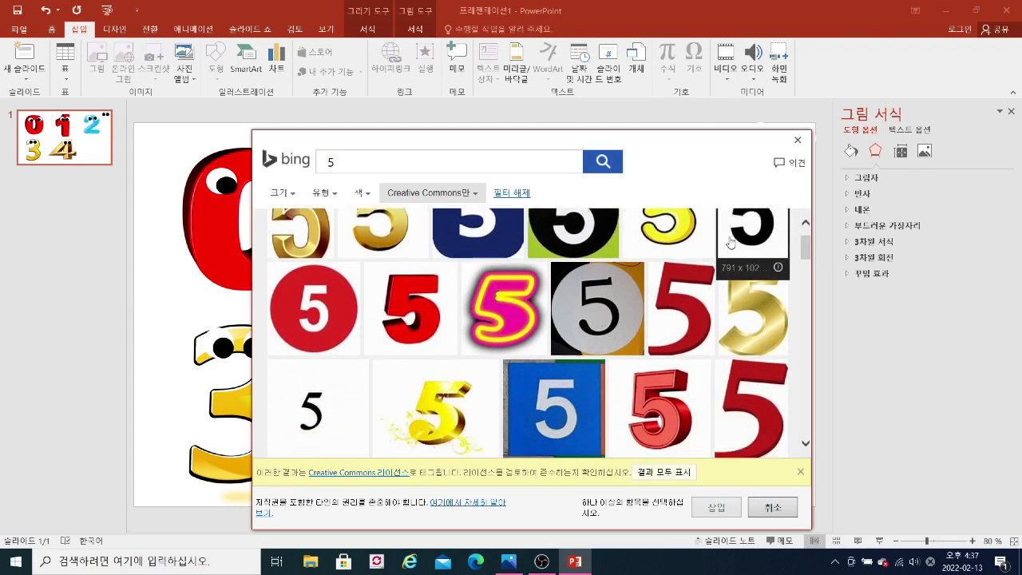
scroll(729, 245, "down", 2)
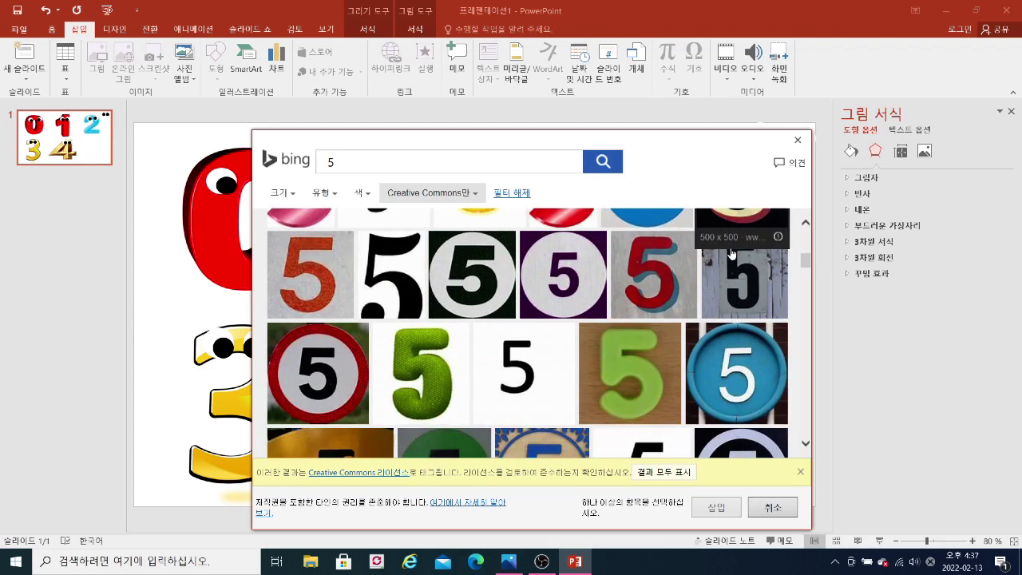
scroll(731, 249, "up", 5)
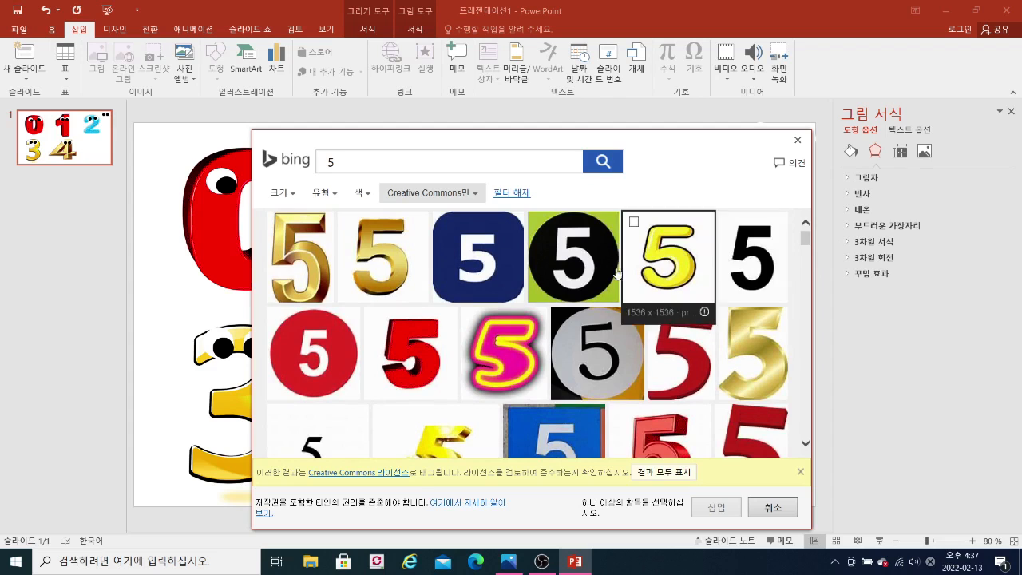
left_click(669, 254)
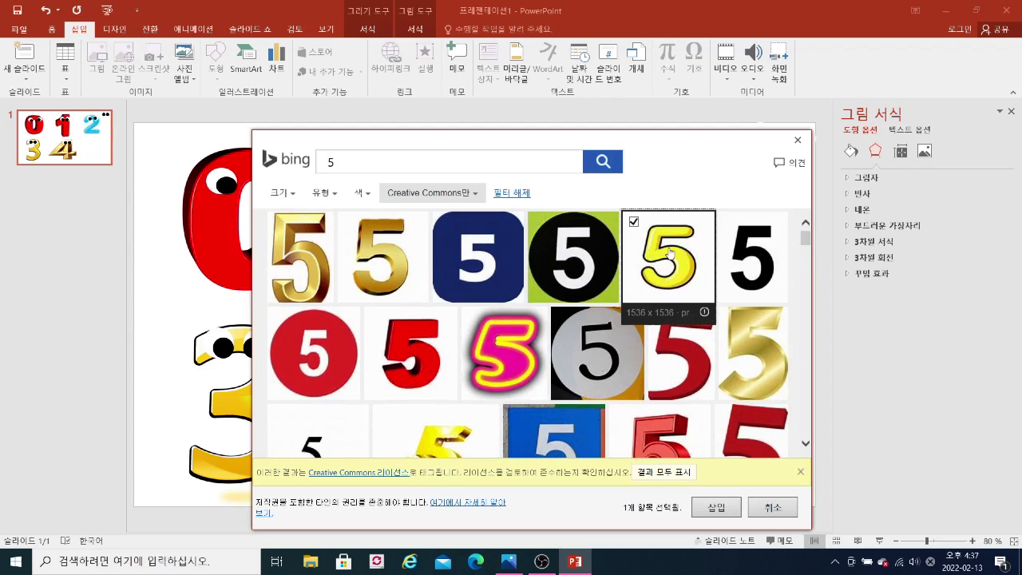
left_click(732, 512)
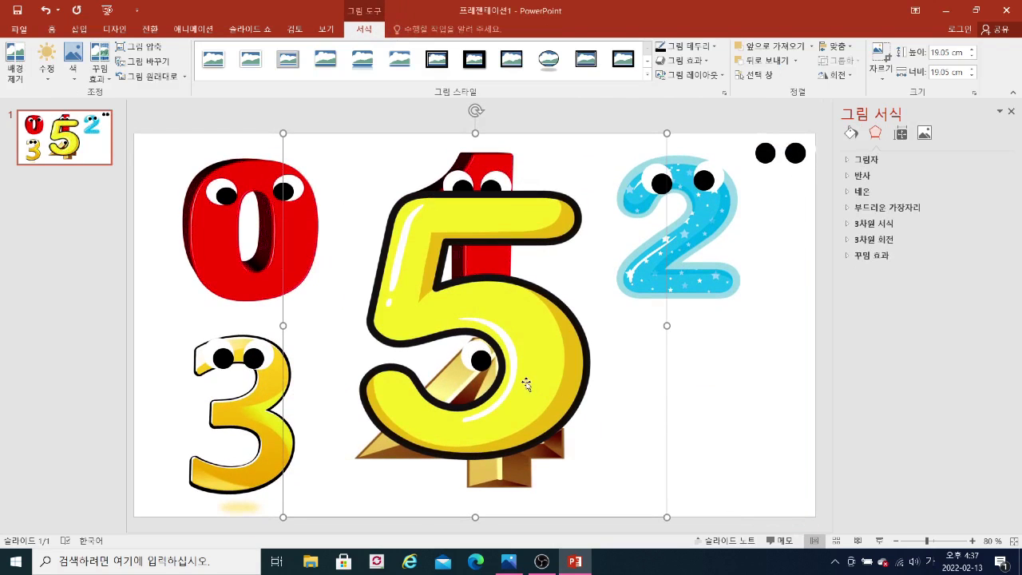
left_click_drag(667, 135, 515, 384)
left_click_drag(429, 388, 732, 414)
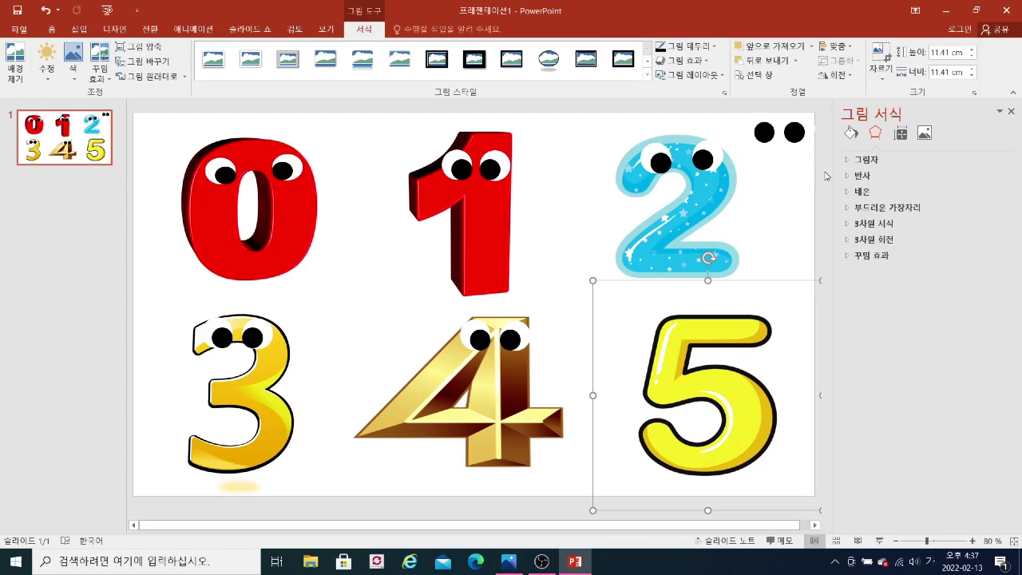
Move the spare pair of eyes from beside the 2 to just above the yellow 5.
left_click(720, 112)
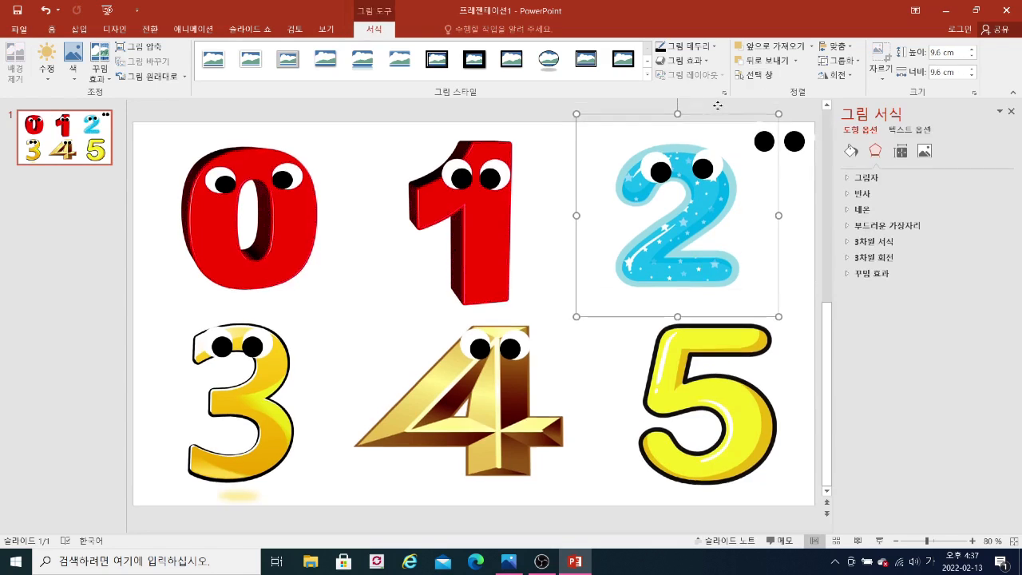
left_click(826, 157)
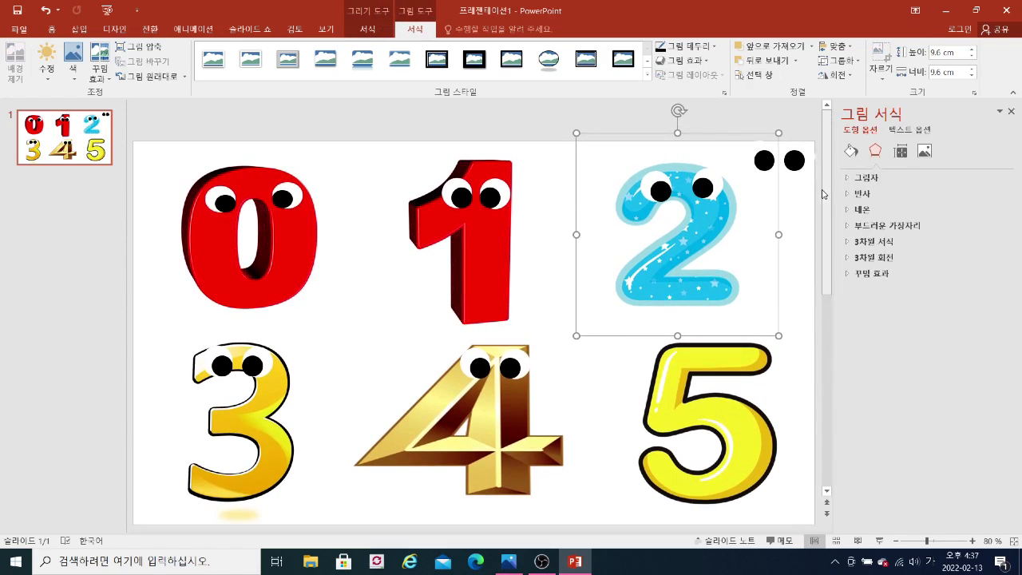
left_click(820, 200)
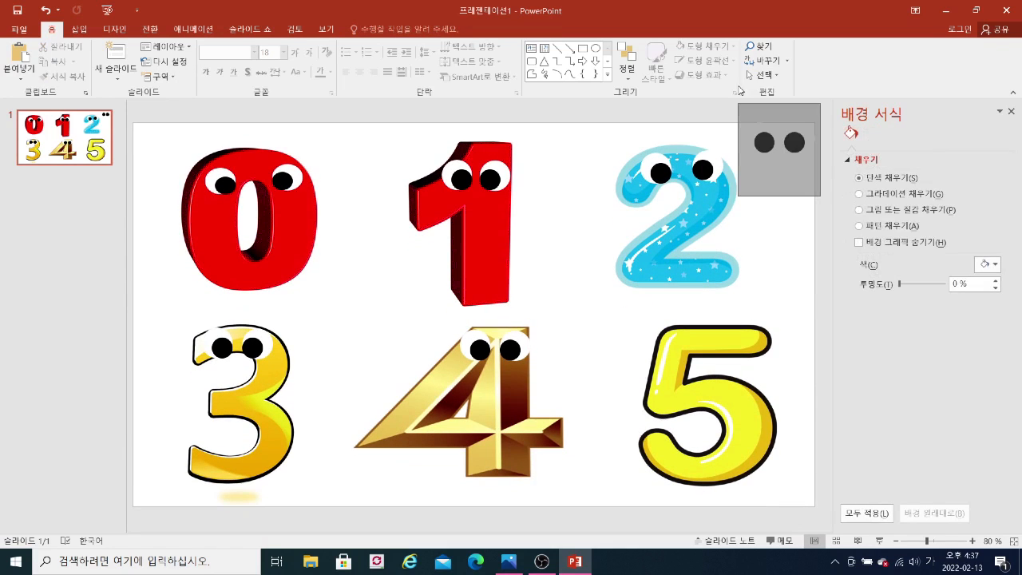
left_click(790, 141)
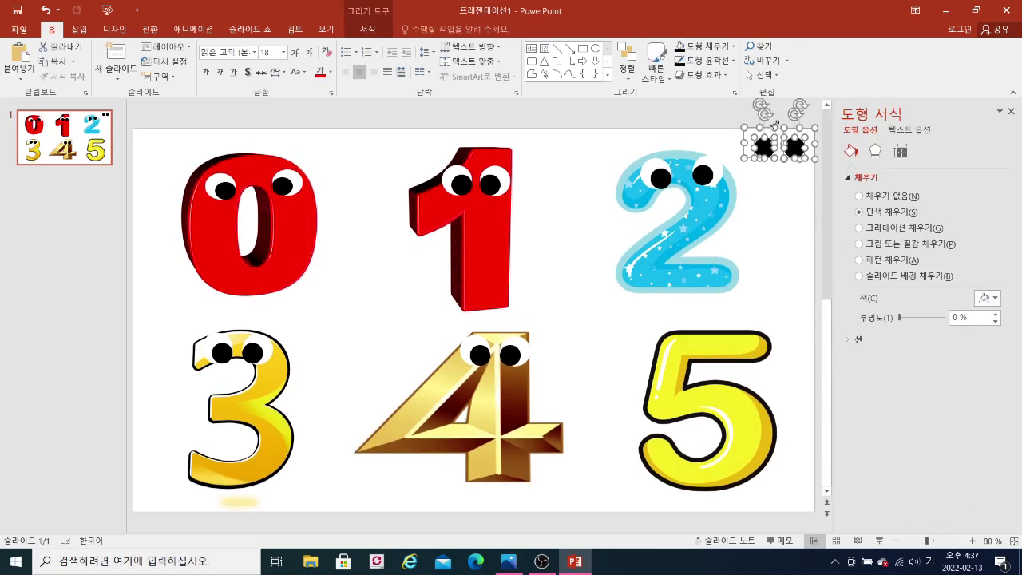
left_click_drag(799, 155, 732, 311)
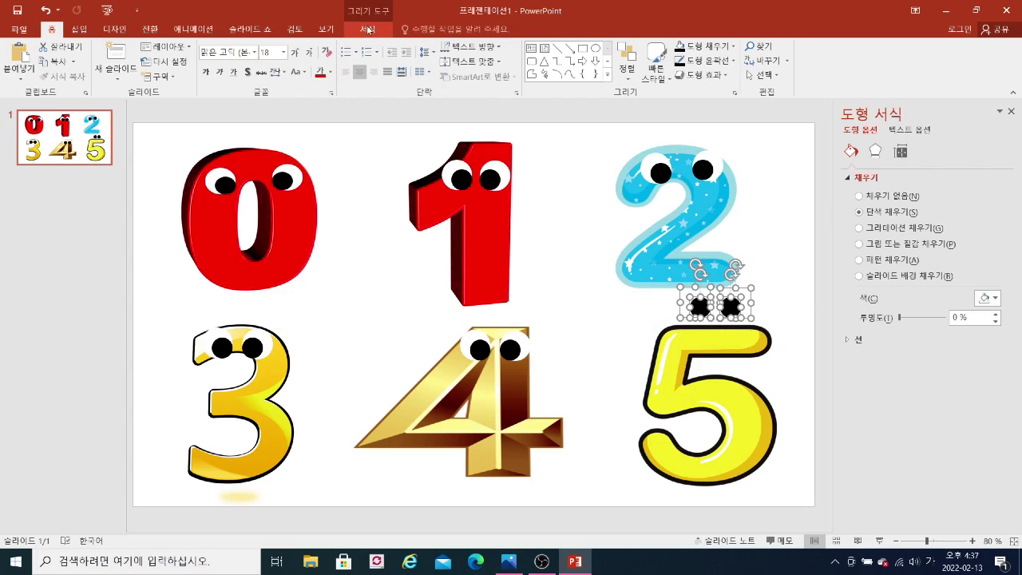
Bring the pair of eyes to the very front and place them on the upper bar of the 5.
left_click(368, 29)
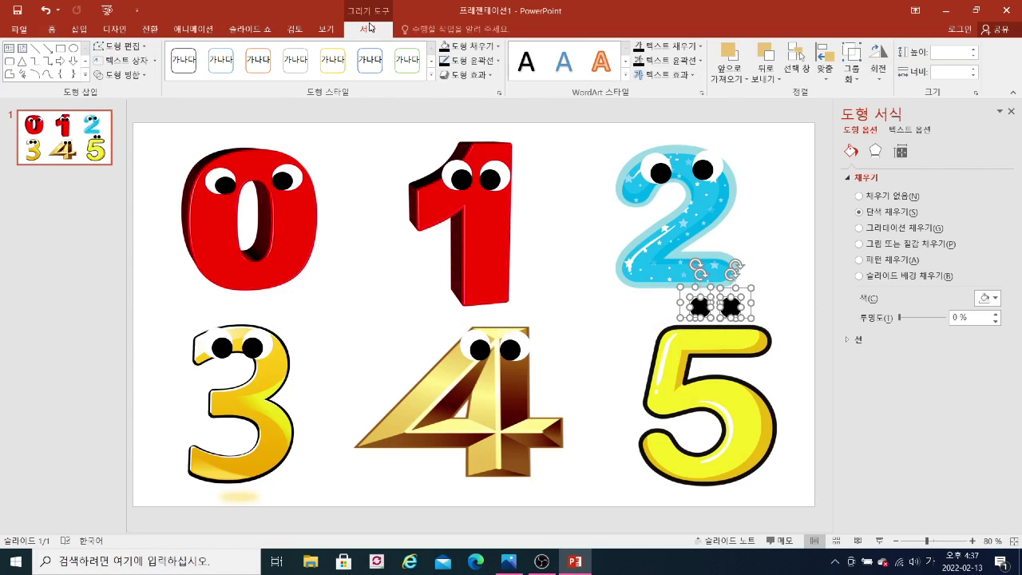
left_click(747, 82)
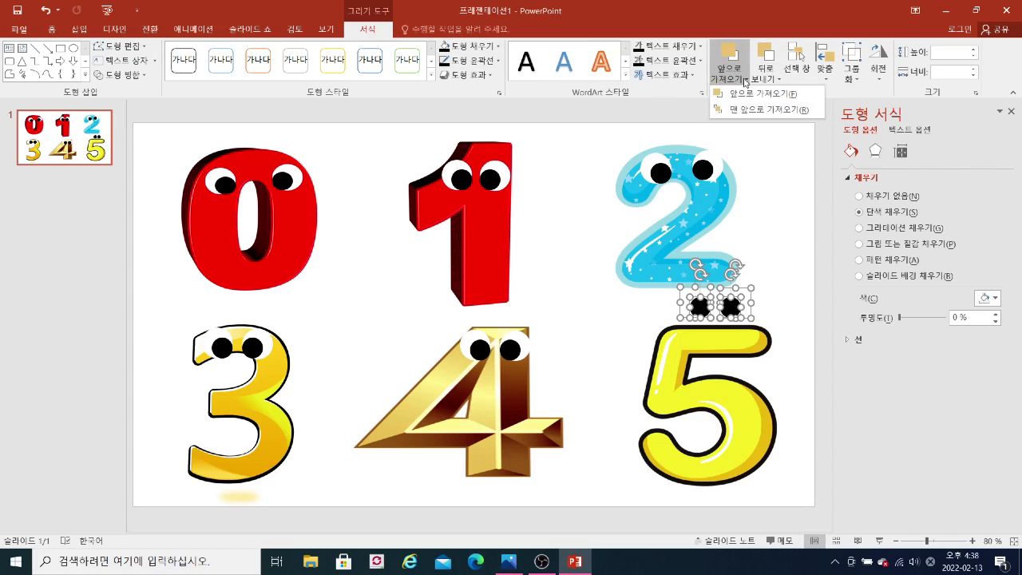
left_click(749, 110)
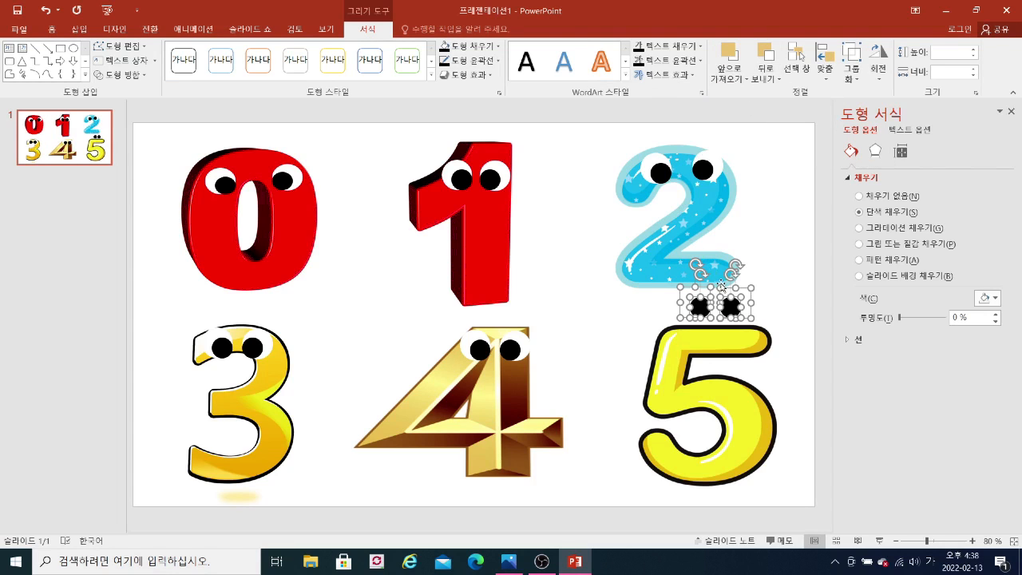
left_click_drag(733, 308, 741, 328)
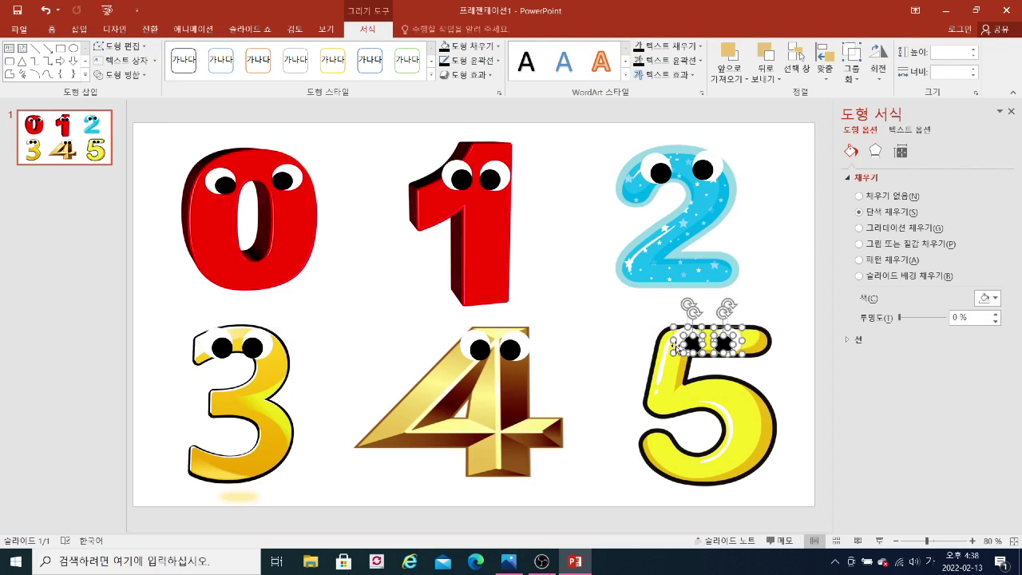
Stretch the pair of eyes on the 5 horizontally into wider ovals.
left_click_drag(671, 341, 684, 340)
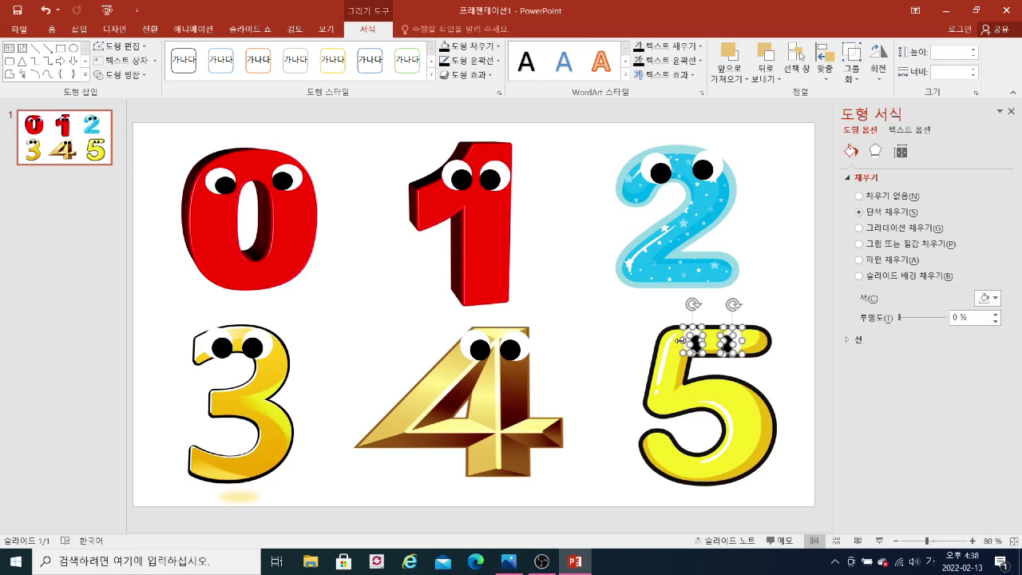
mouse_move(681, 341)
left_mouse_down()
mouse_move(656, 342)
mouse_move(668, 343)
left_mouse_up()
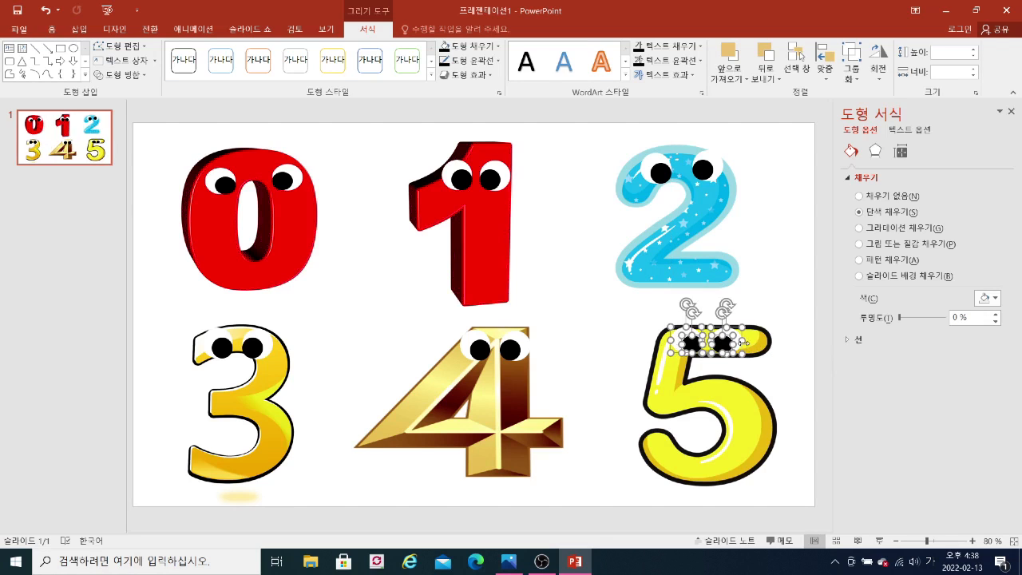
left_click_drag(741, 340, 755, 342)
left_click(820, 320)
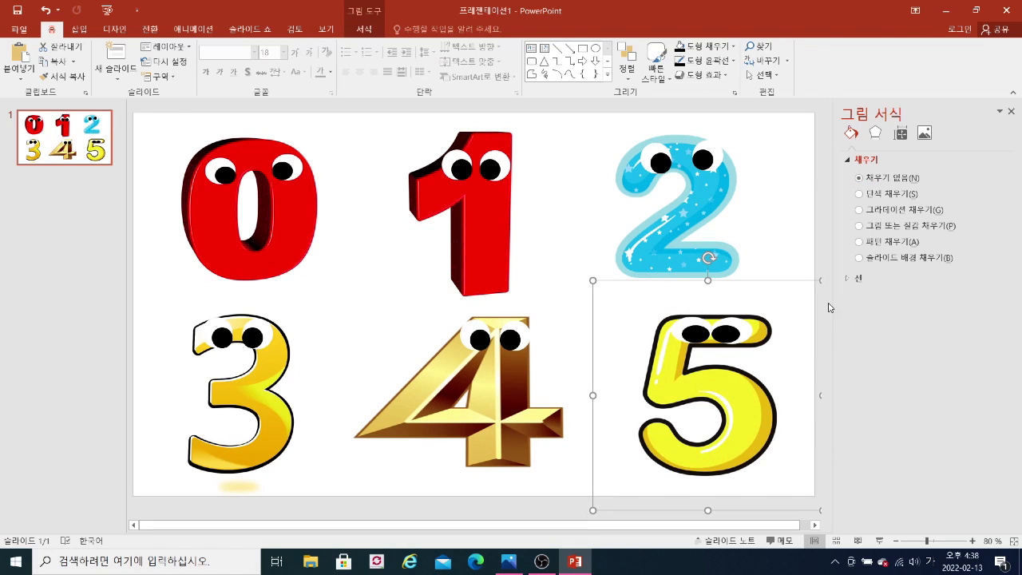
Close the shape formatting pane and group the yellow 5 with its pair of eyes.
left_click(1012, 113)
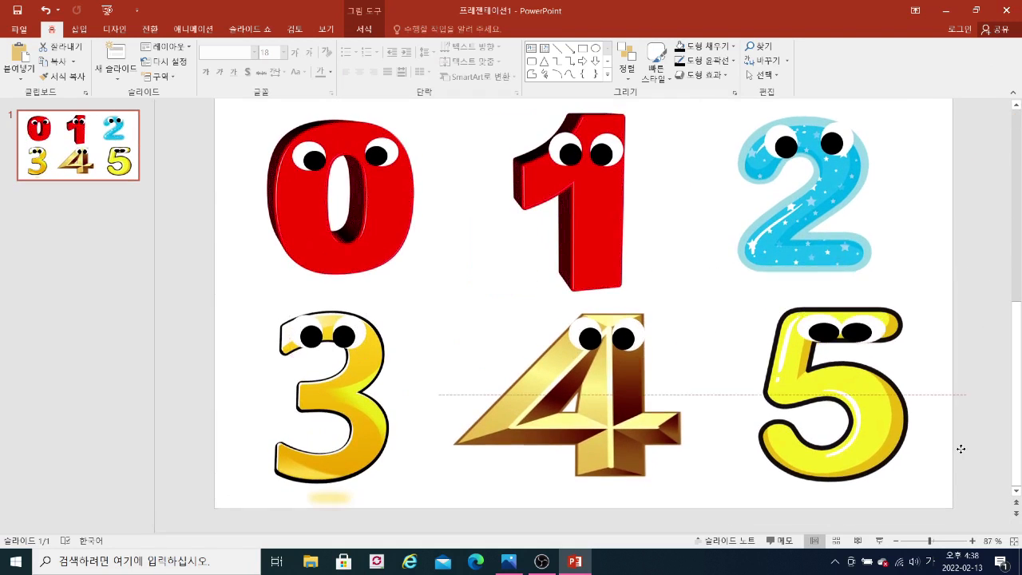
left_click(1003, 529)
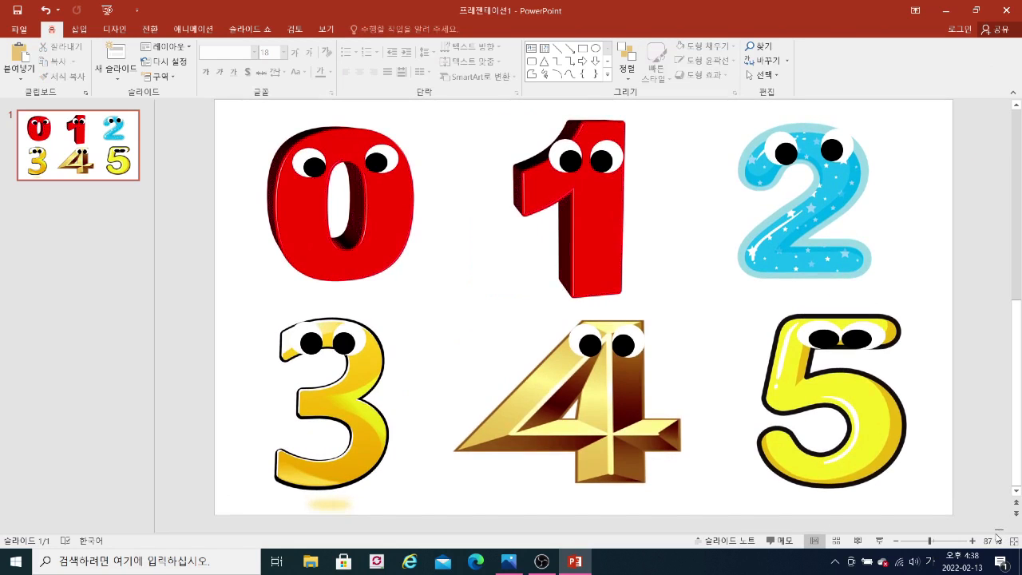
mouse_move(1004, 530)
left_mouse_down()
mouse_move(1004, 295)
mouse_move(987, 226)
mouse_move(678, 217)
left_mouse_up()
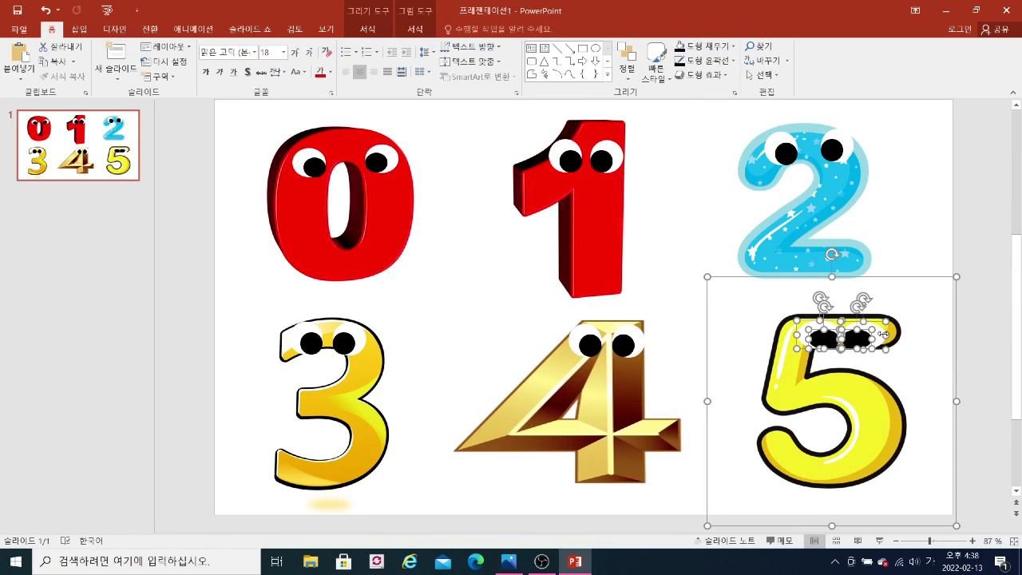
right_click(904, 366)
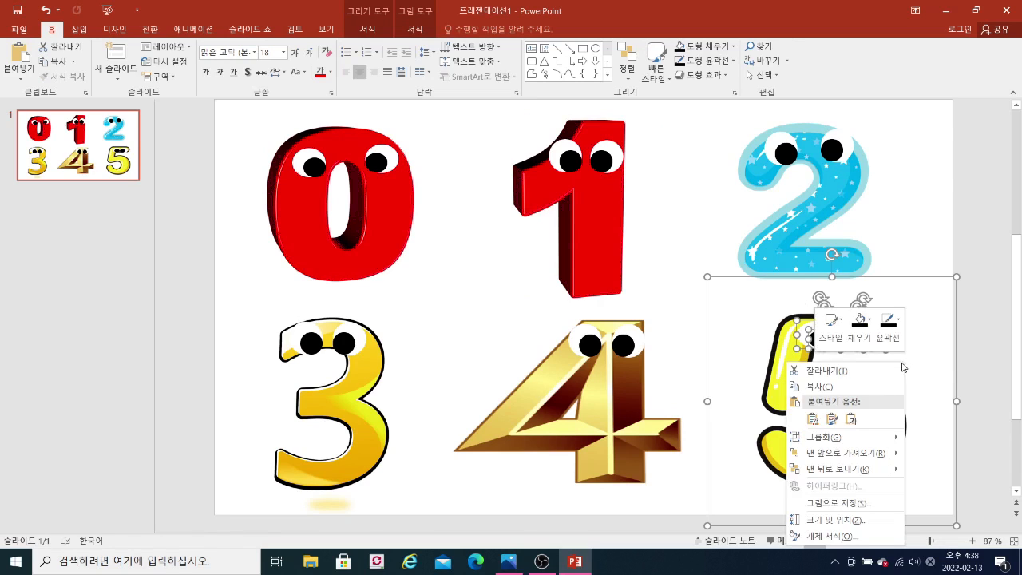
mouse_move(888, 439)
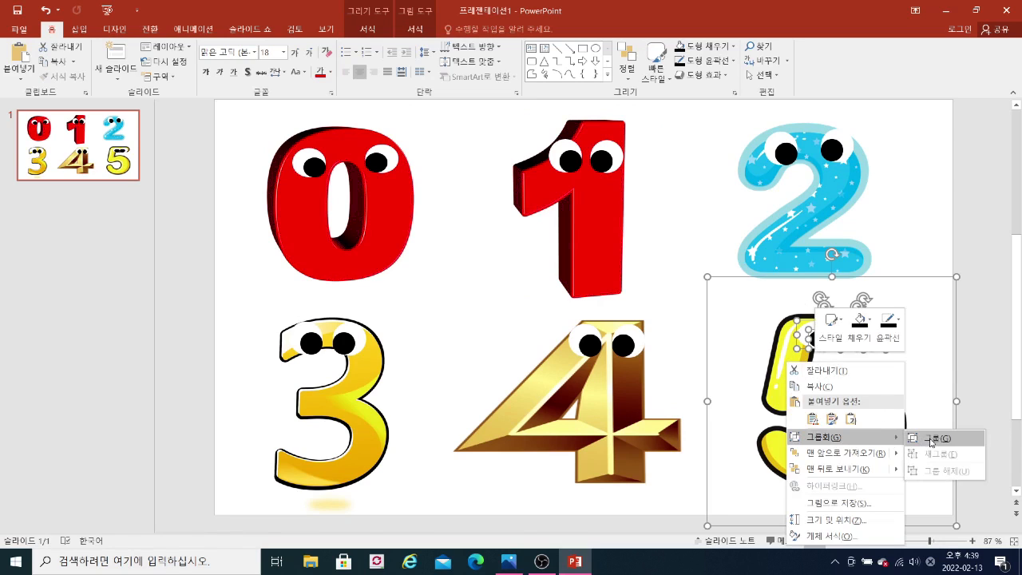
left_click(930, 438)
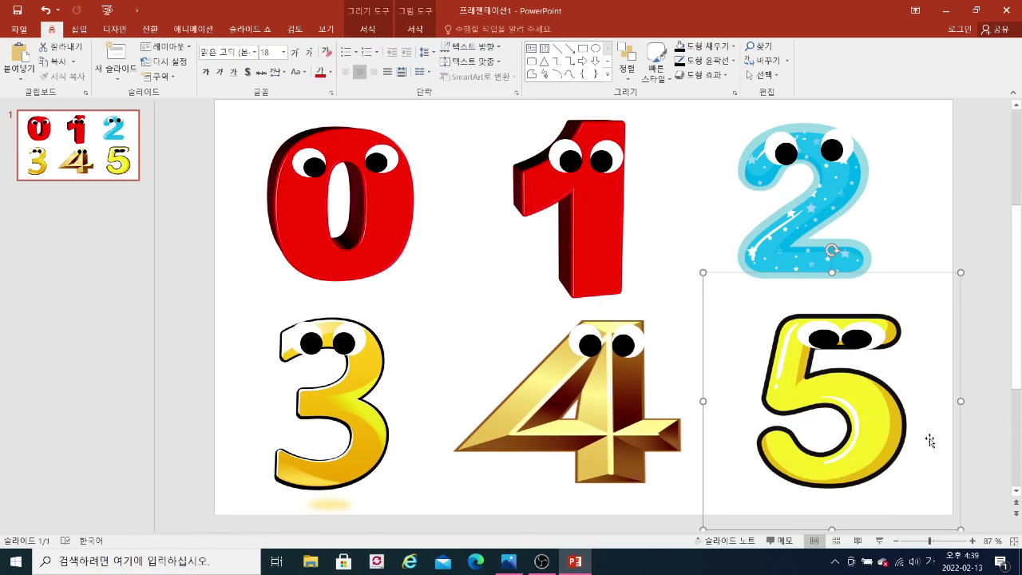
Save the grouped 5 as a PNG picture named 숫자5 in the 컴퓨터영재만들기4 folder.
right_click(912, 393)
right_click(914, 381)
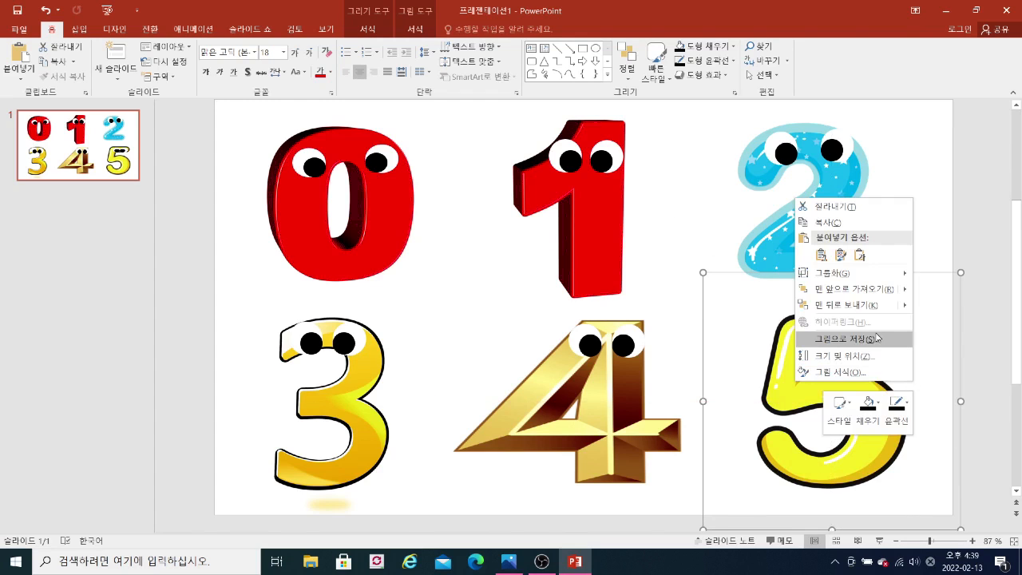
left_click(877, 339)
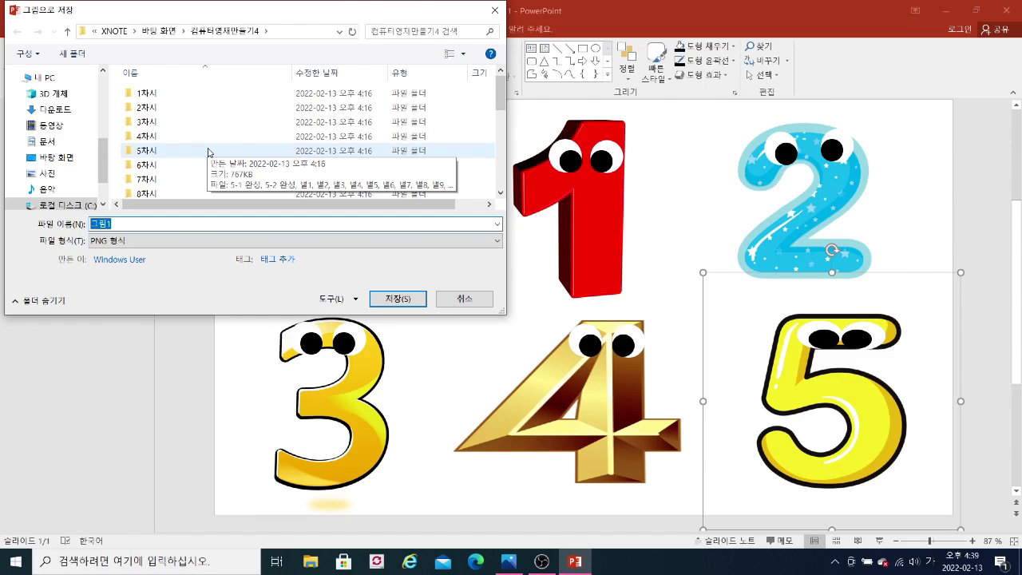
type("숫ㅈ")
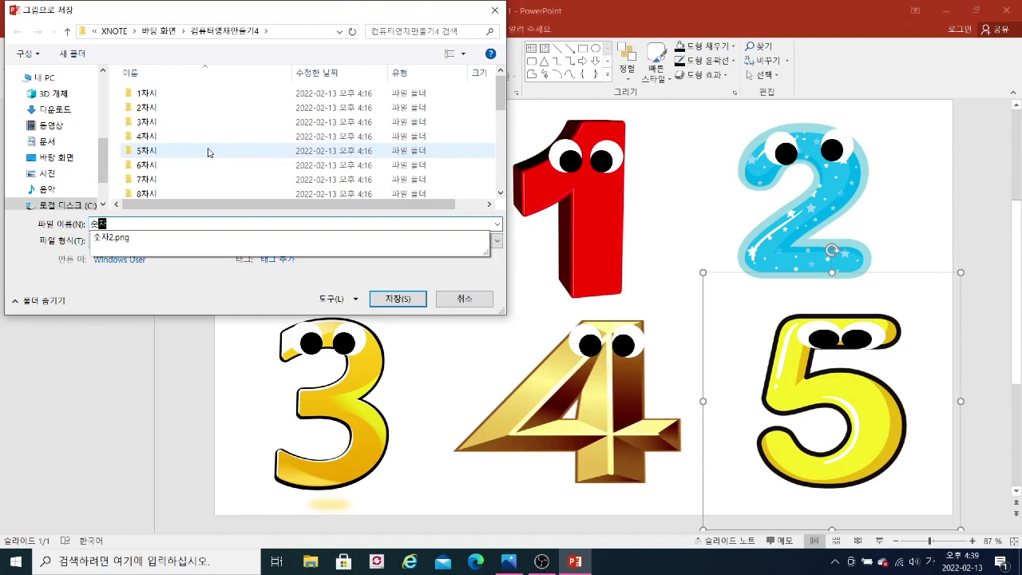
type("5")
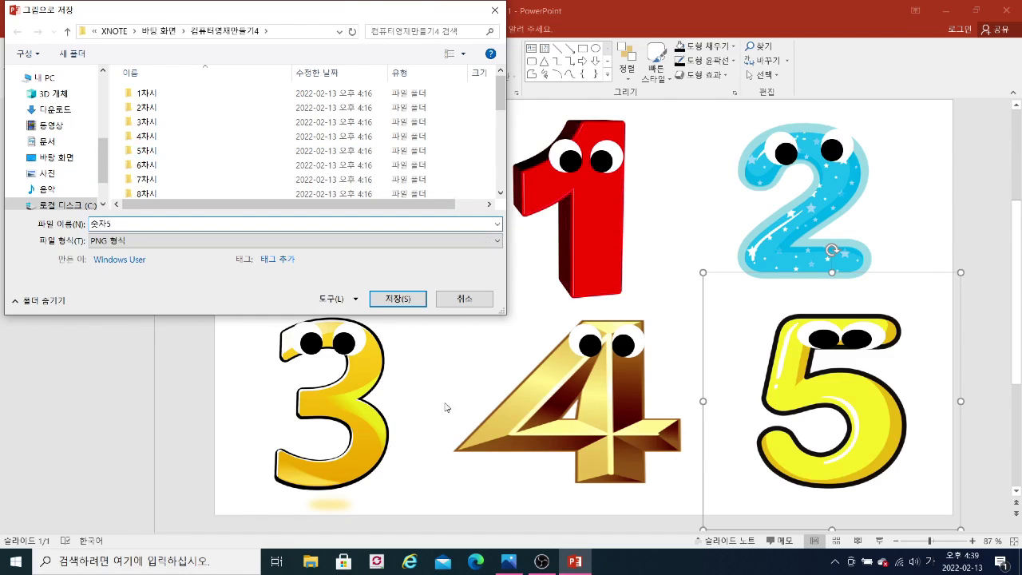
left_click(415, 299)
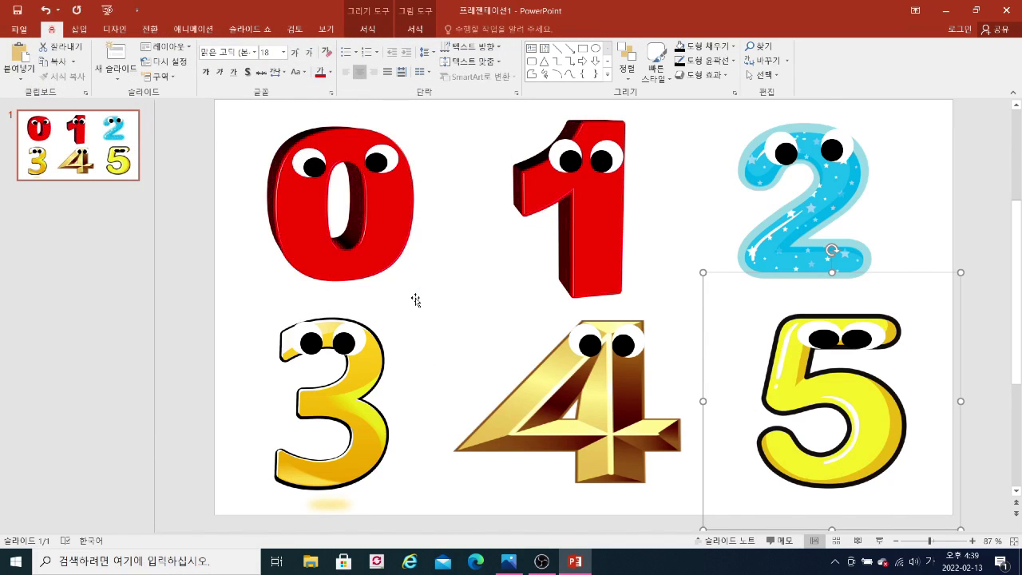
left_click(397, 238)
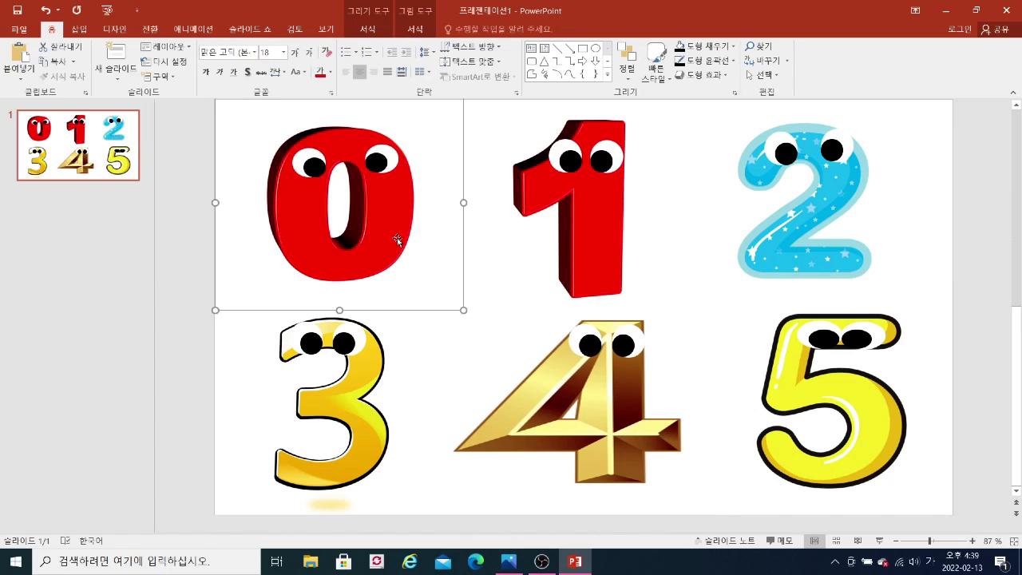
left_click(592, 243)
left_click(819, 262)
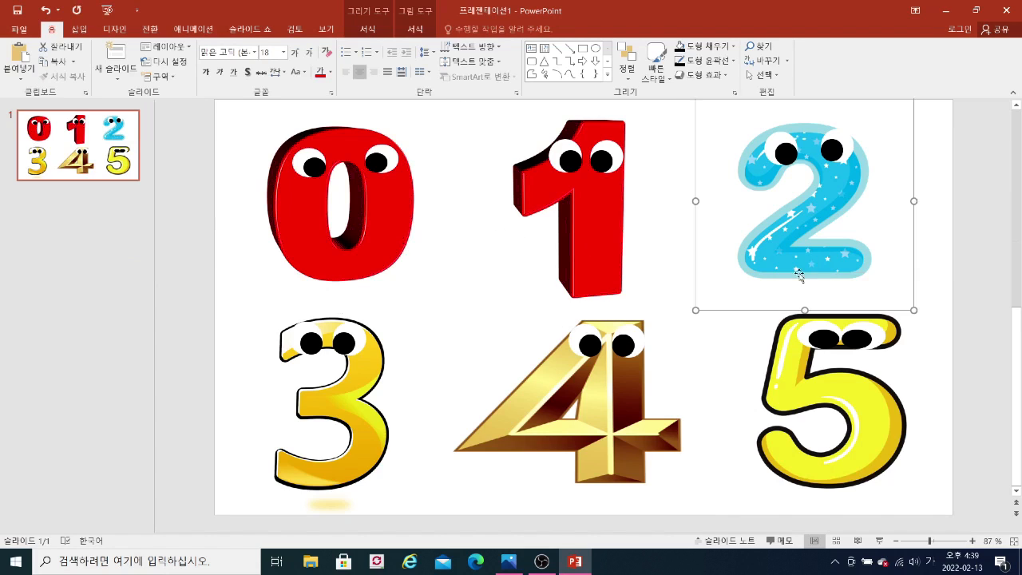
left_click(353, 398)
left_click(609, 402)
left_click(852, 437)
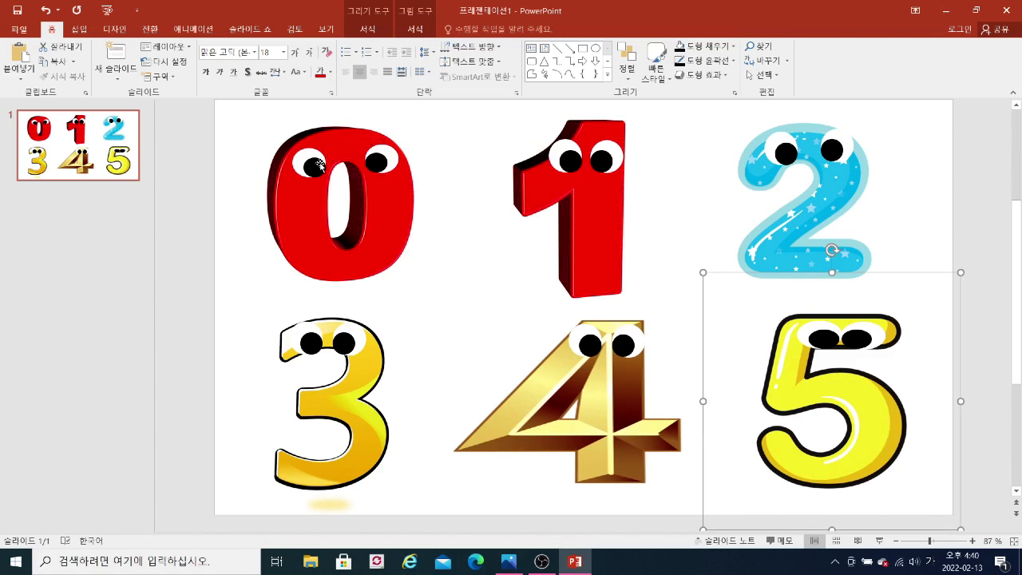
left_click(78, 29)
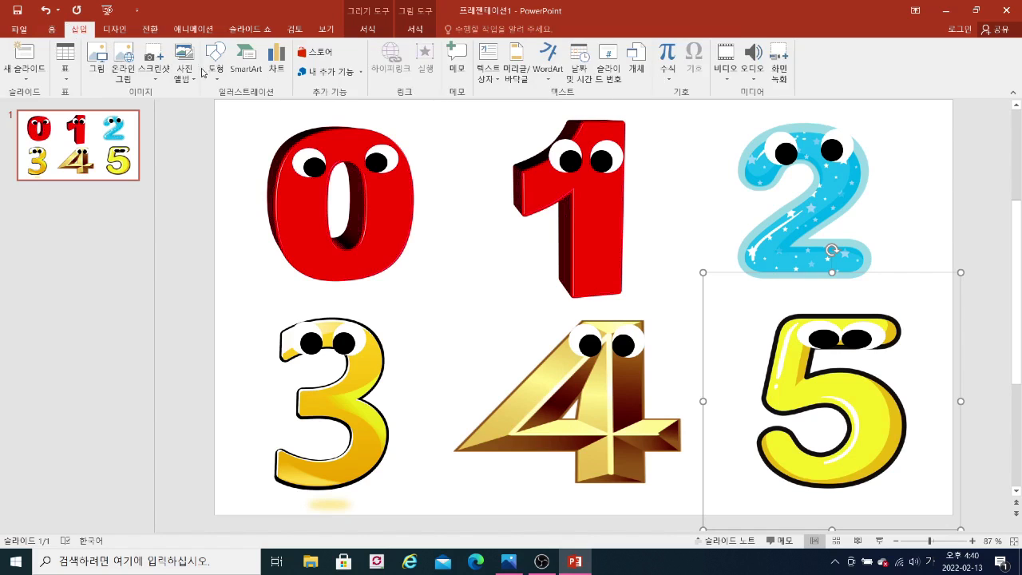
left_click(215, 74)
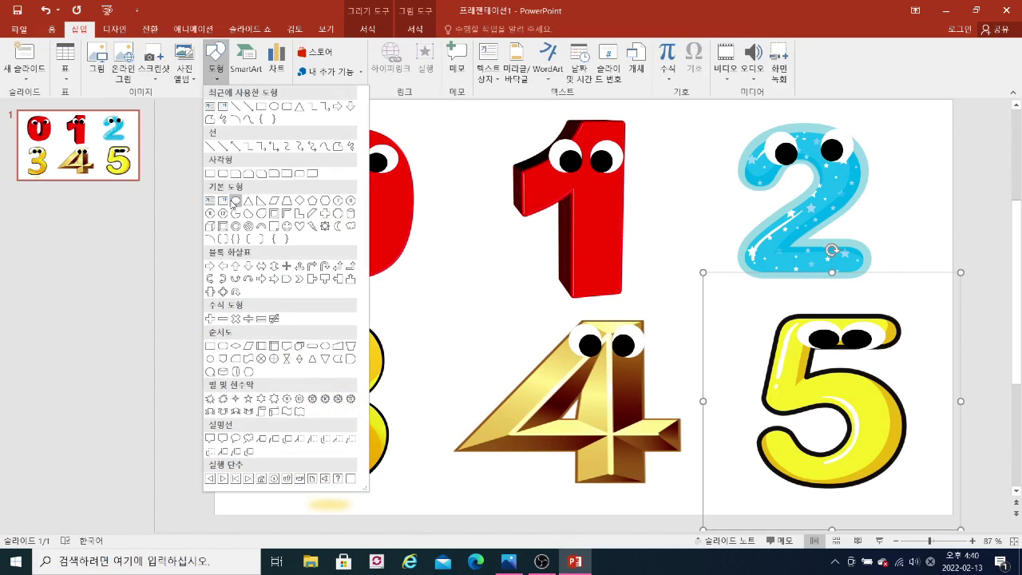
left_click(489, 216)
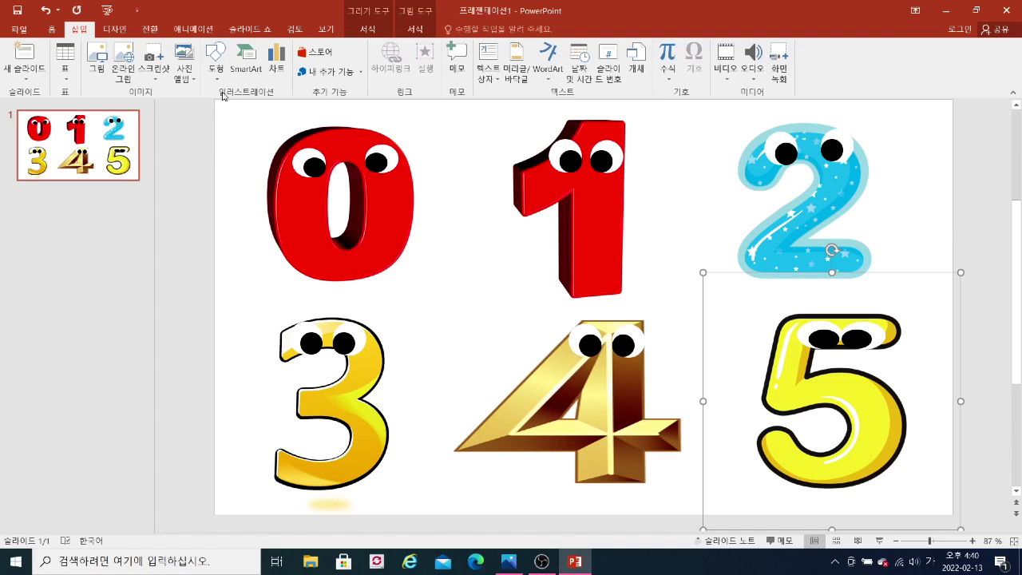
left_click(438, 351)
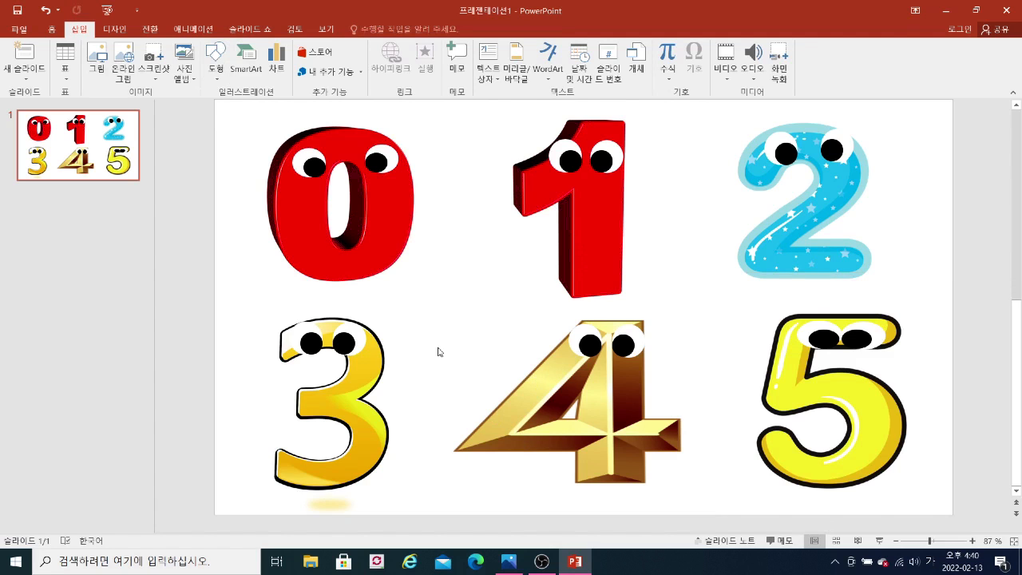